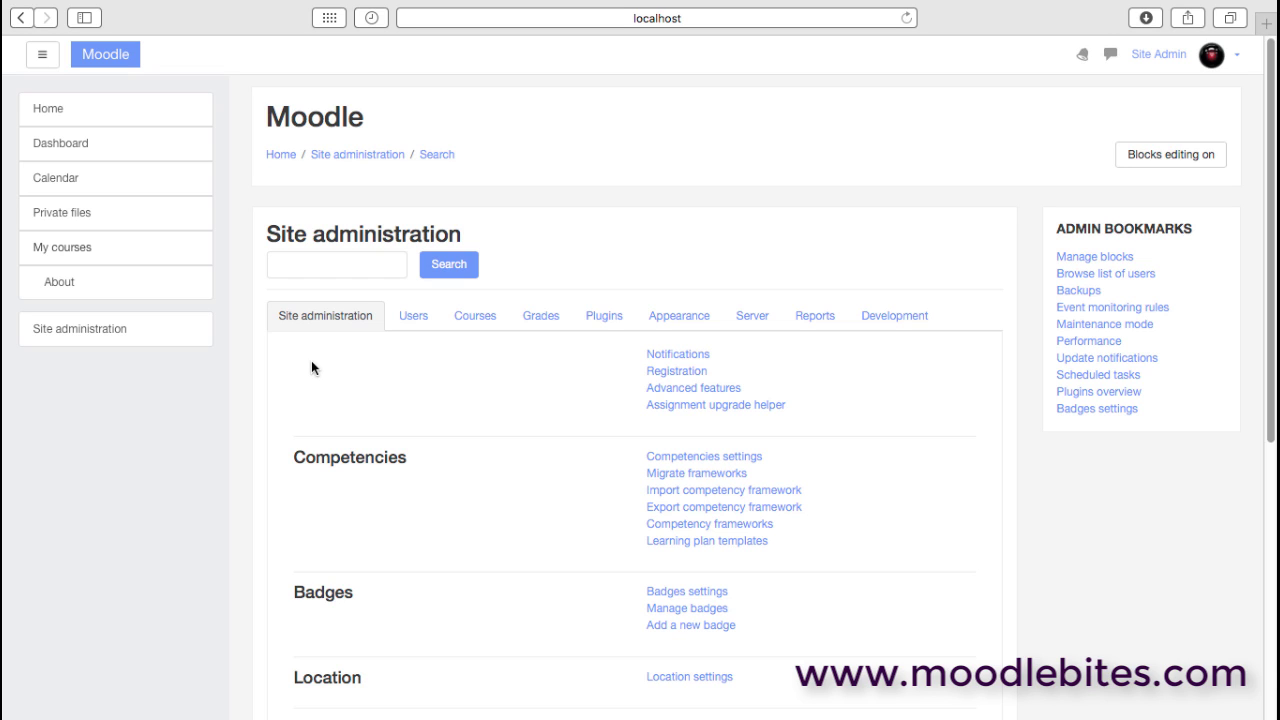
Open Site administration Notifications, which warns that cron.php has not run for 24 hours.
left_click(678, 354)
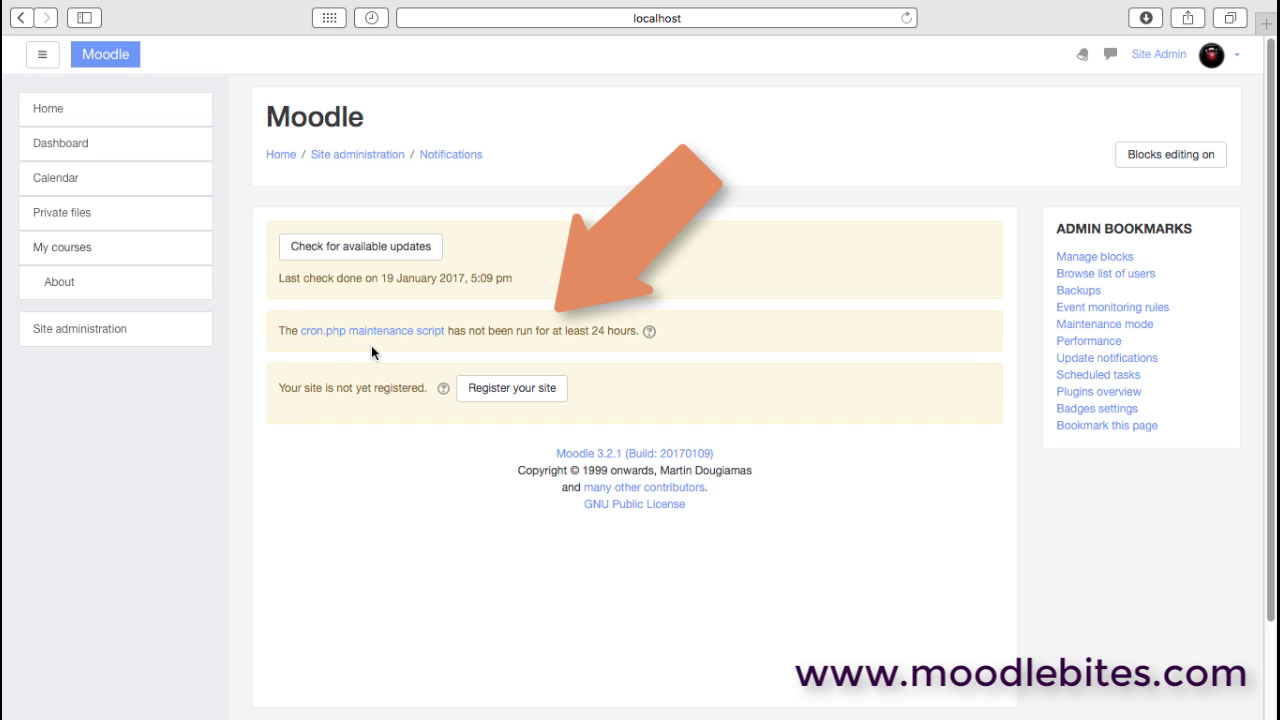
Show the help note explaining why the cron.php maintenance script should run regularly.
left_click(649, 331)
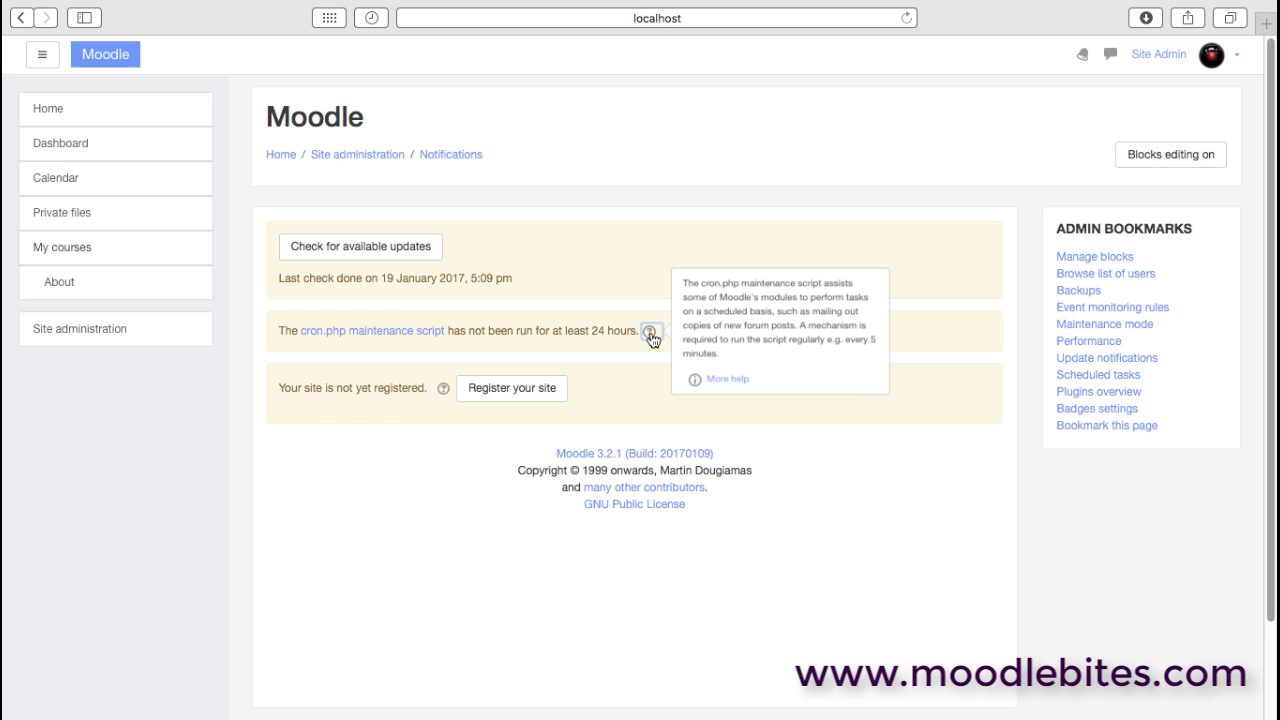
Open the Register your site form and set the site name to Training.com.
left_click(599, 382)
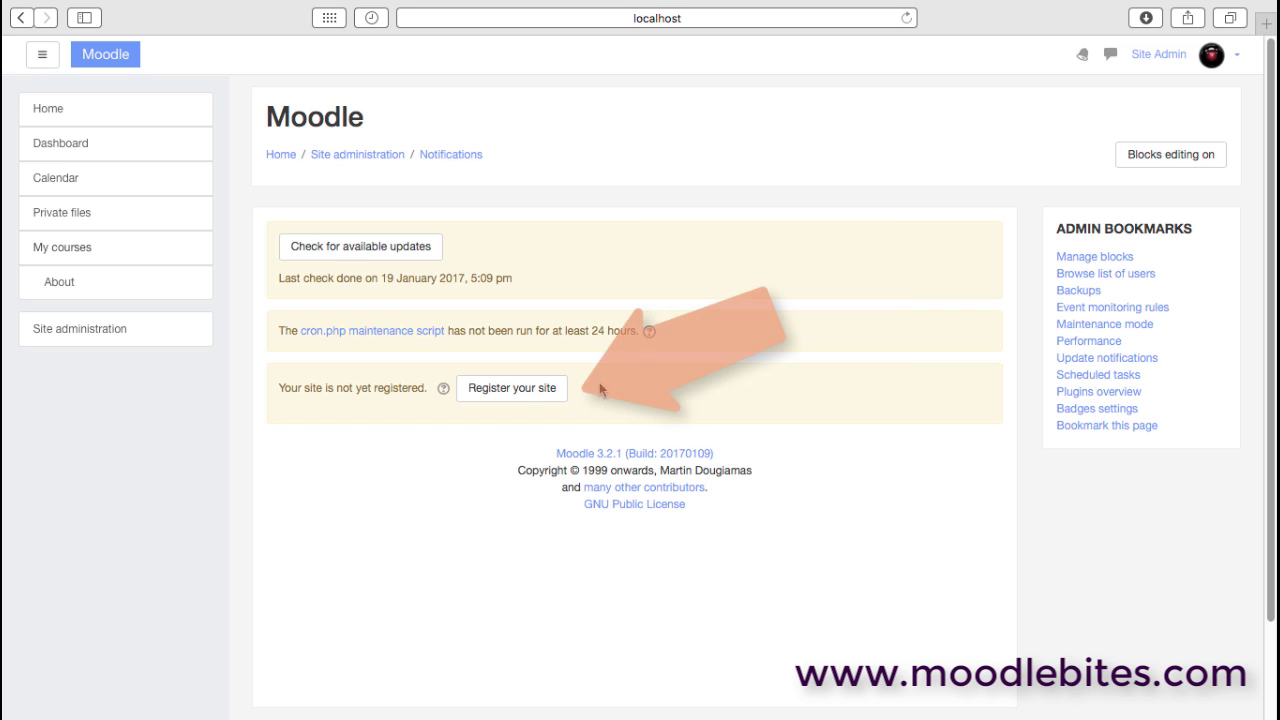
left_click(509, 390)
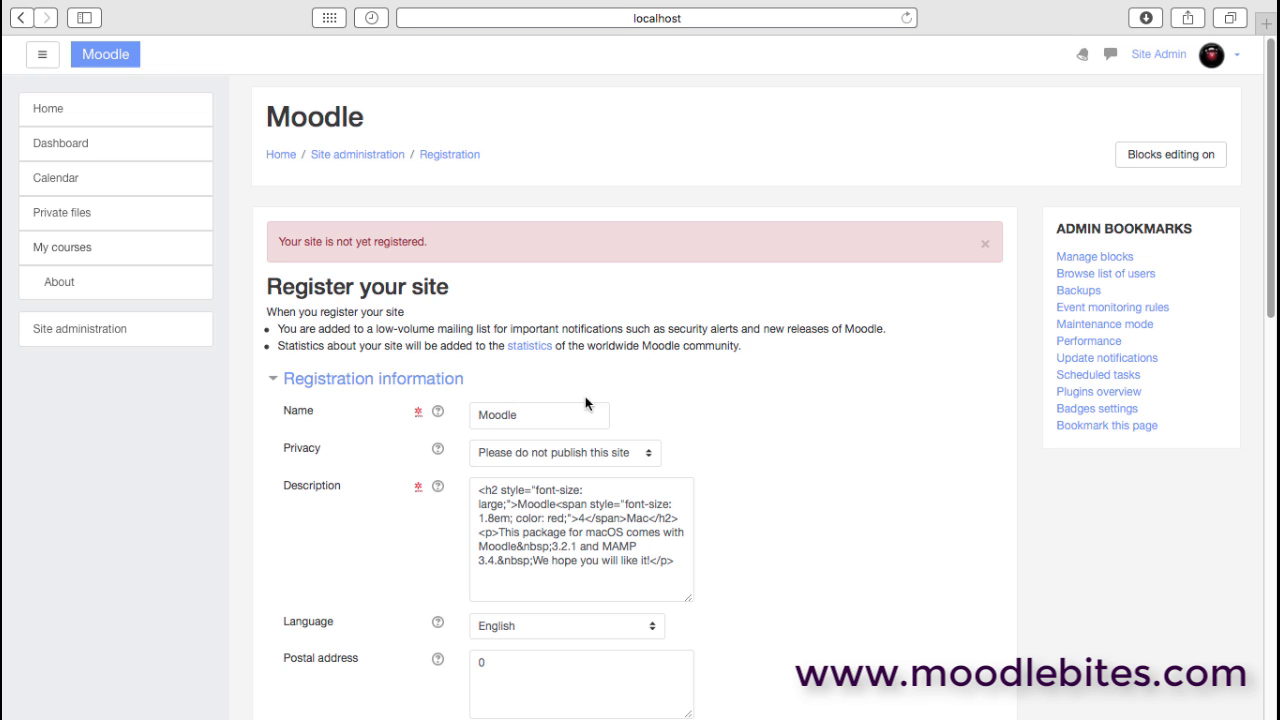
left_click_drag(1267, 250, 1267, 329)
left_click_drag(560, 219, 474, 219)
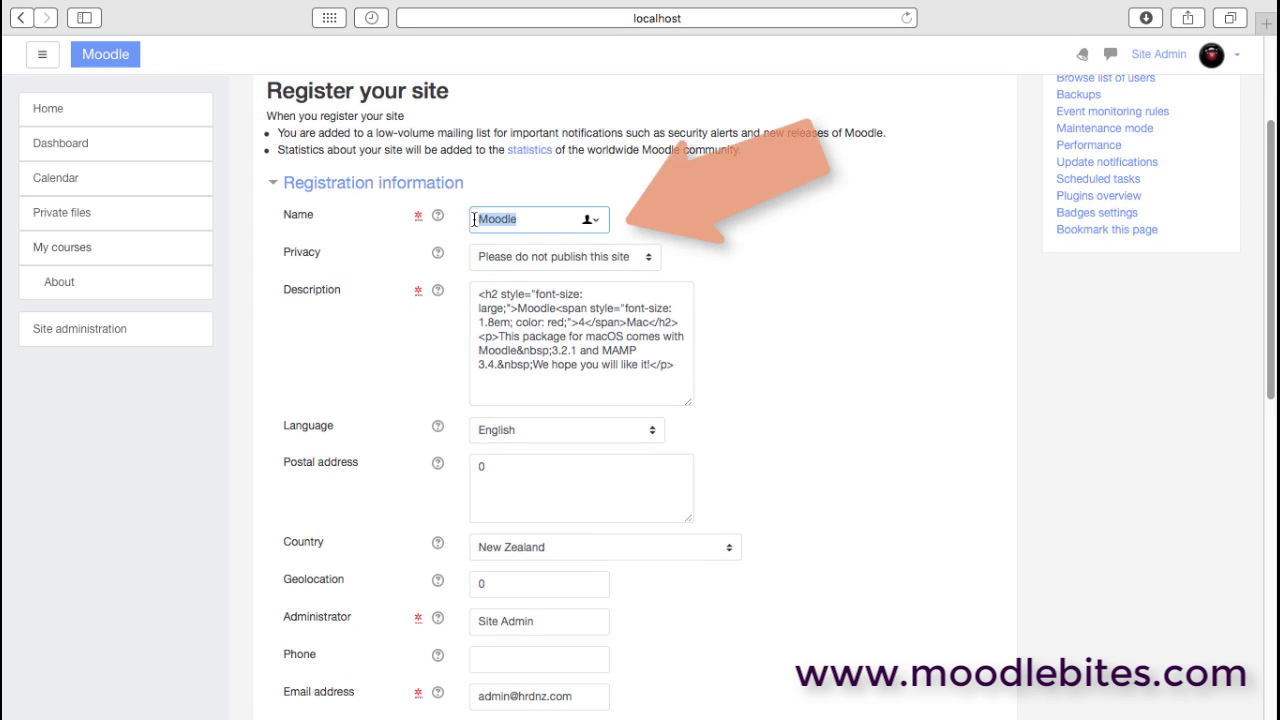
type("Tra")
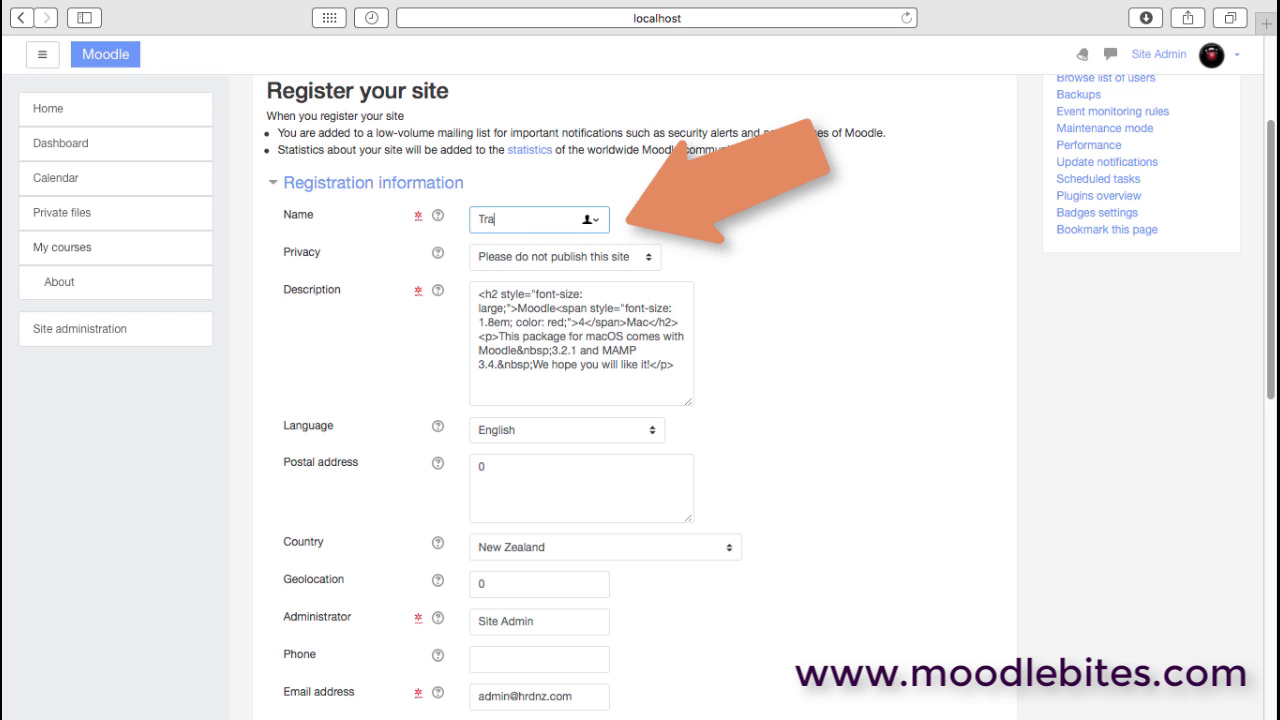
type("inin.com")
left_click(509, 219)
type("g")
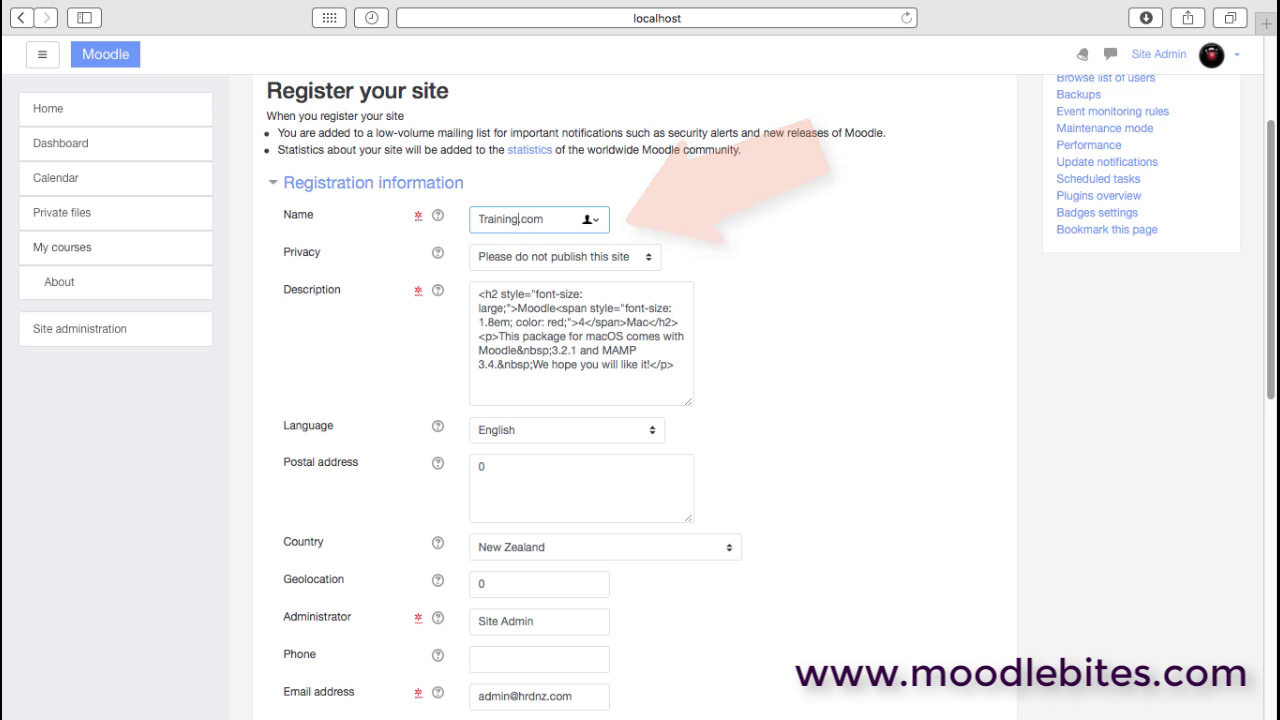
Keep the site unpublished and replace the description with "This site is for...".
left_click(648, 260)
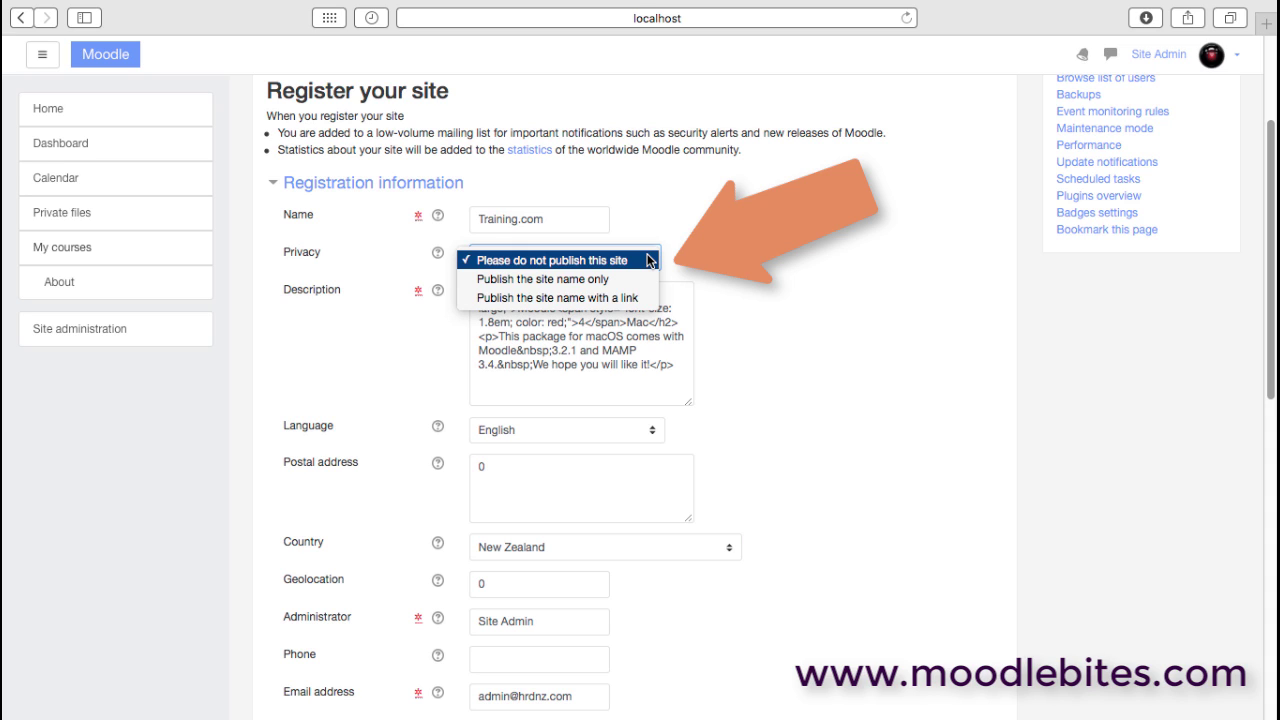
left_click(648, 260)
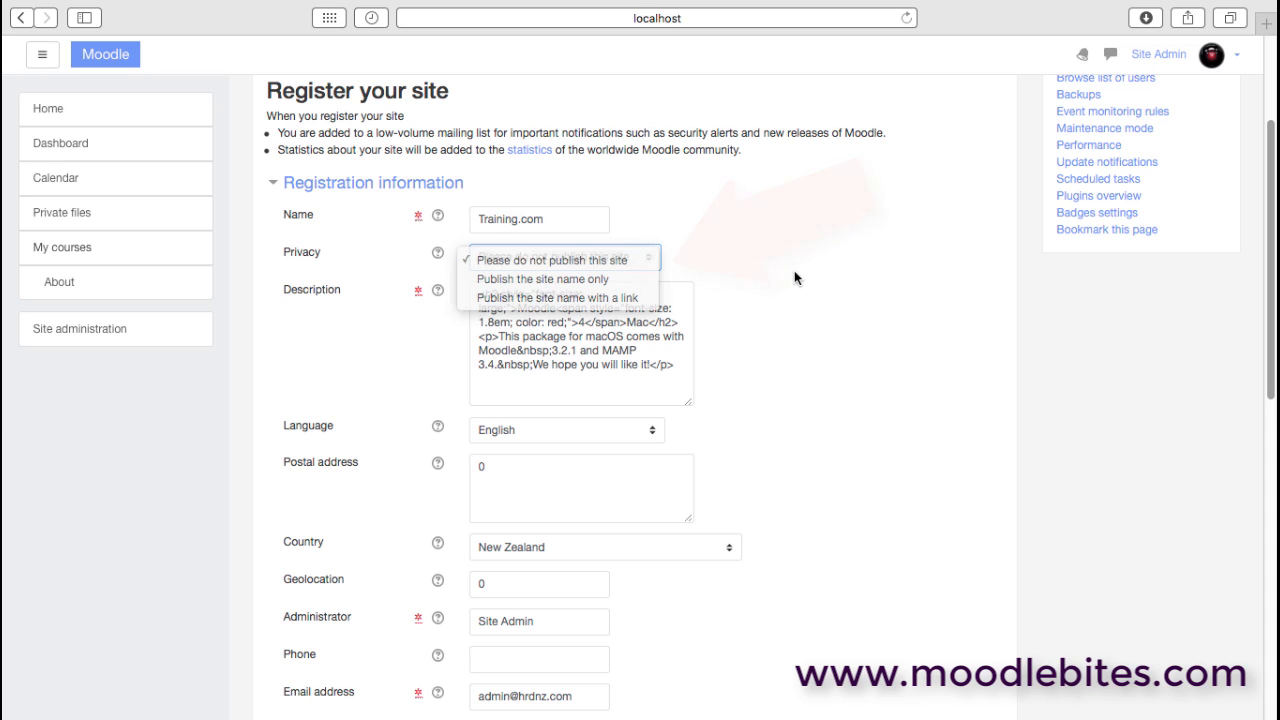
left_click(680, 365)
left_click_drag(680, 365, 475, 290)
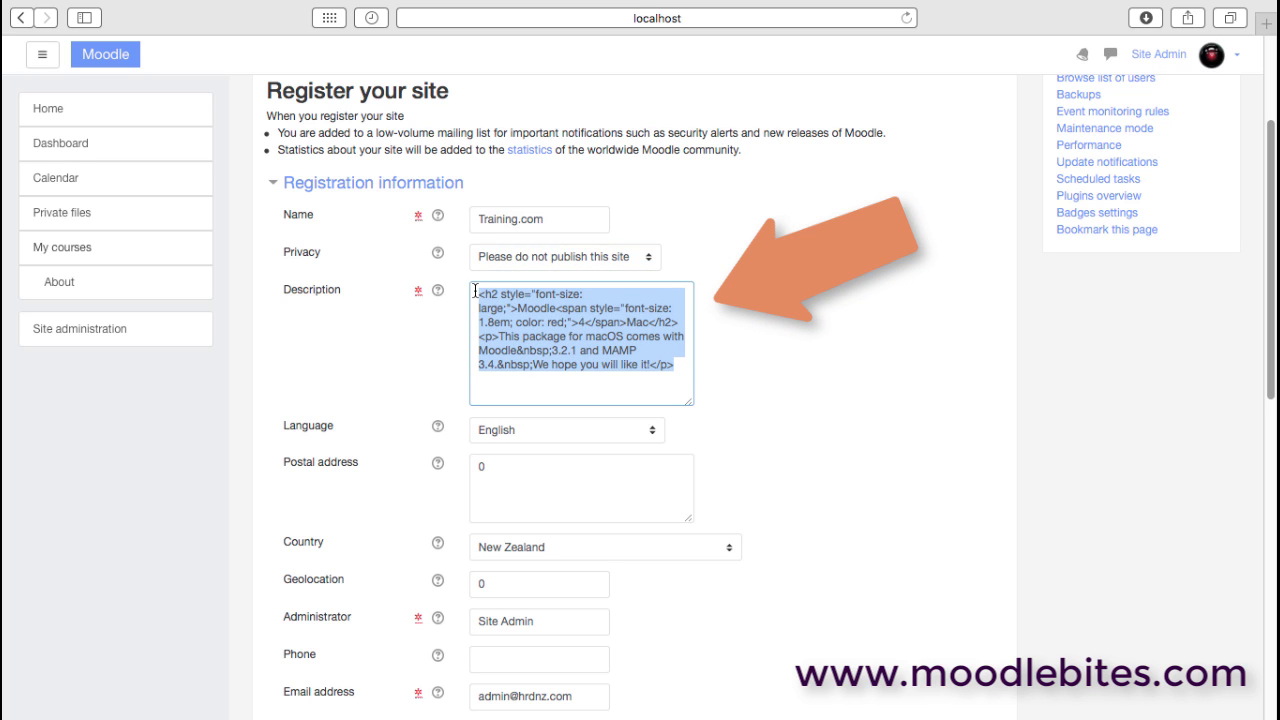
type("This site ")
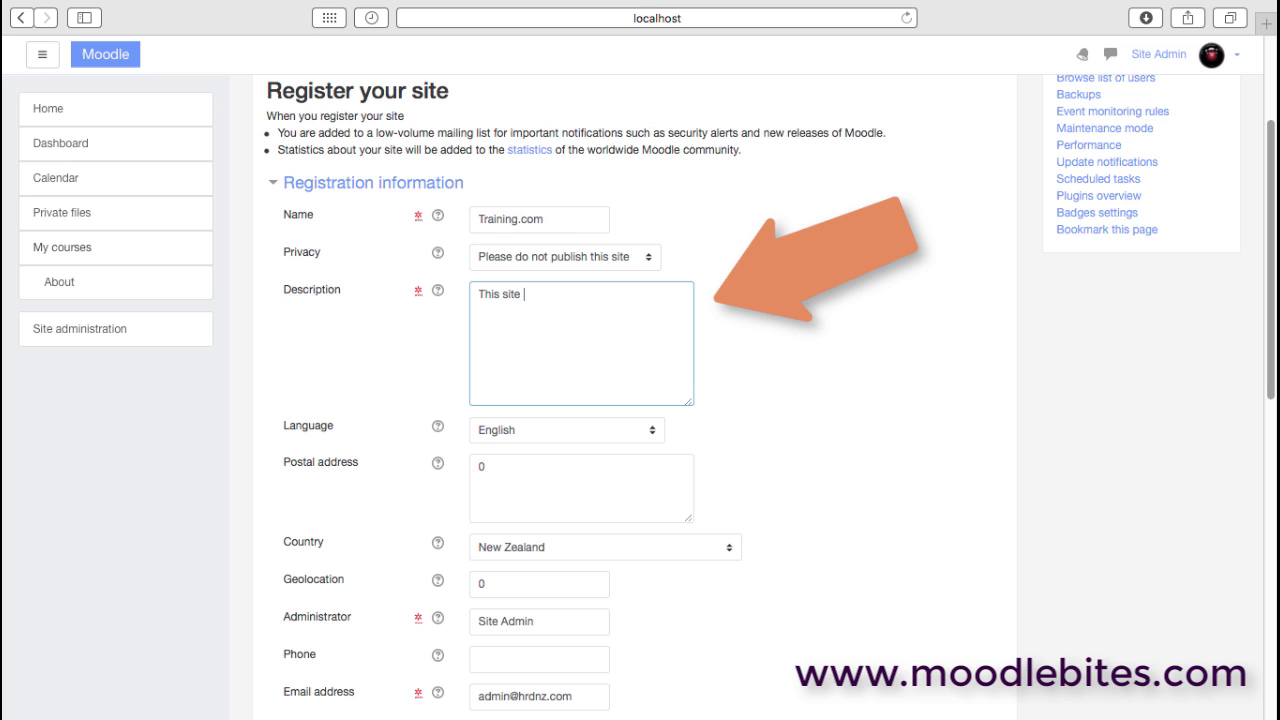
type("(s for...")
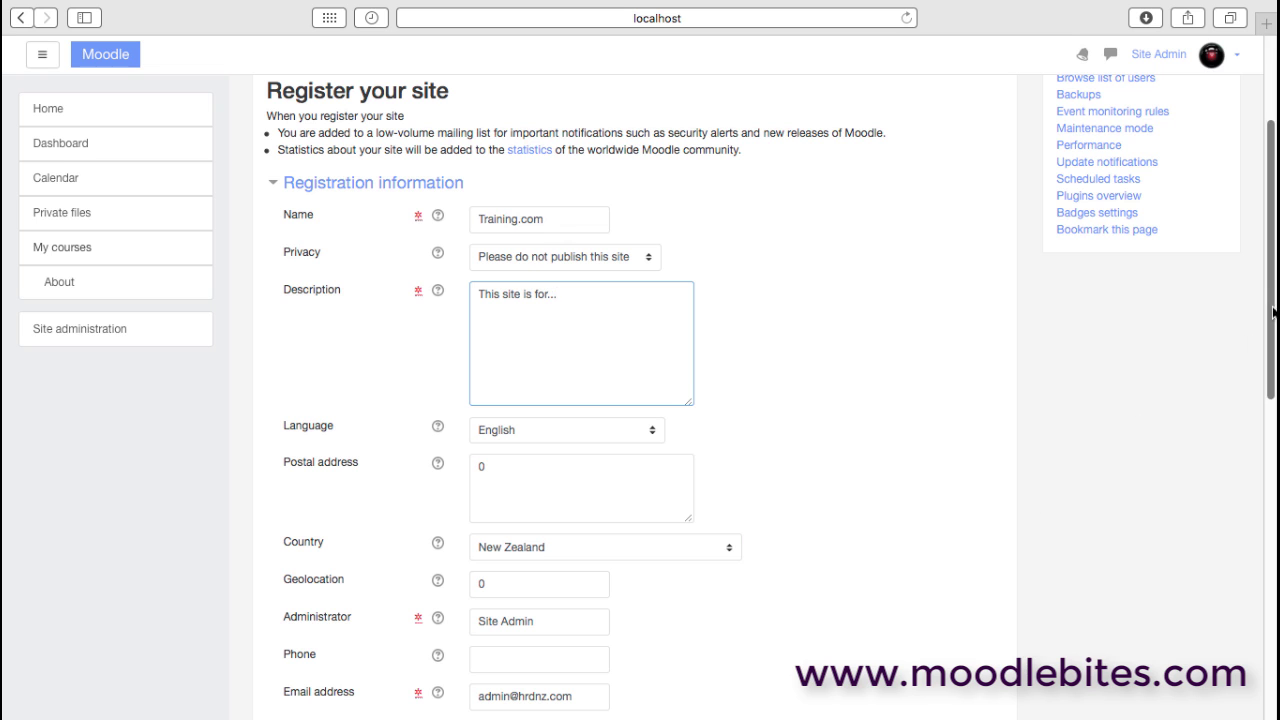
left_click_drag(1270, 318, 1271, 479)
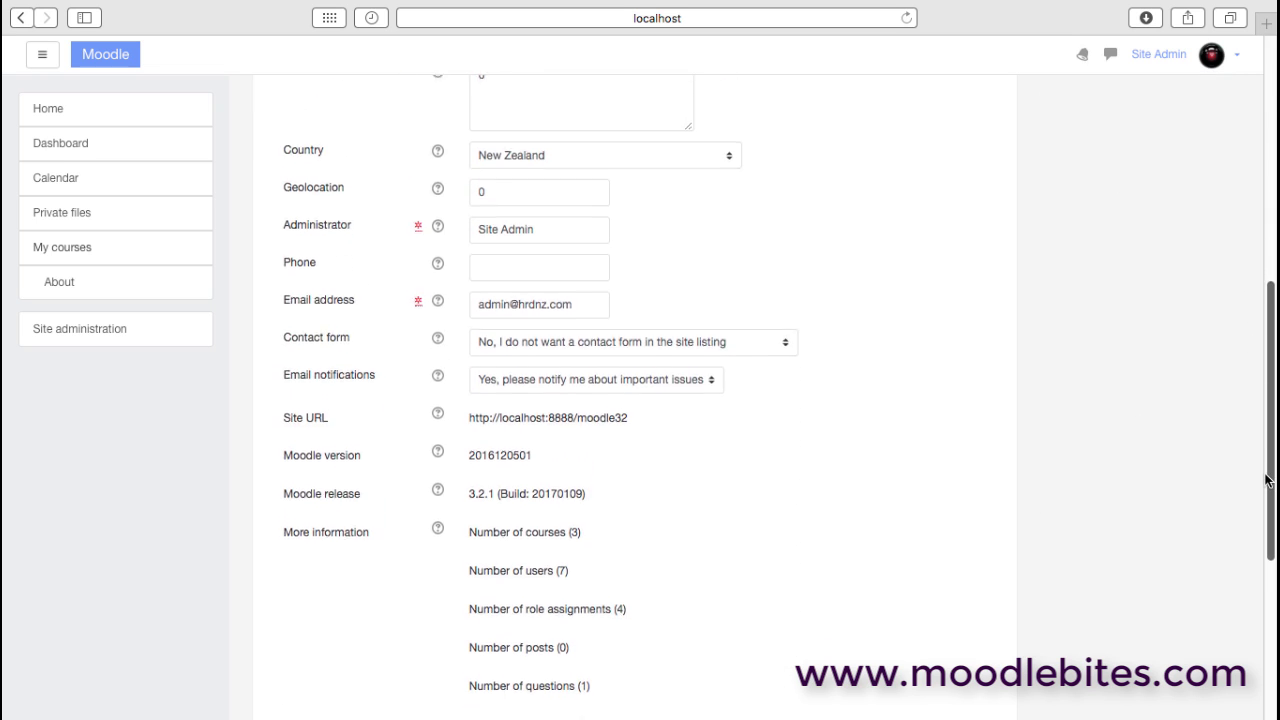
left_click(783, 346)
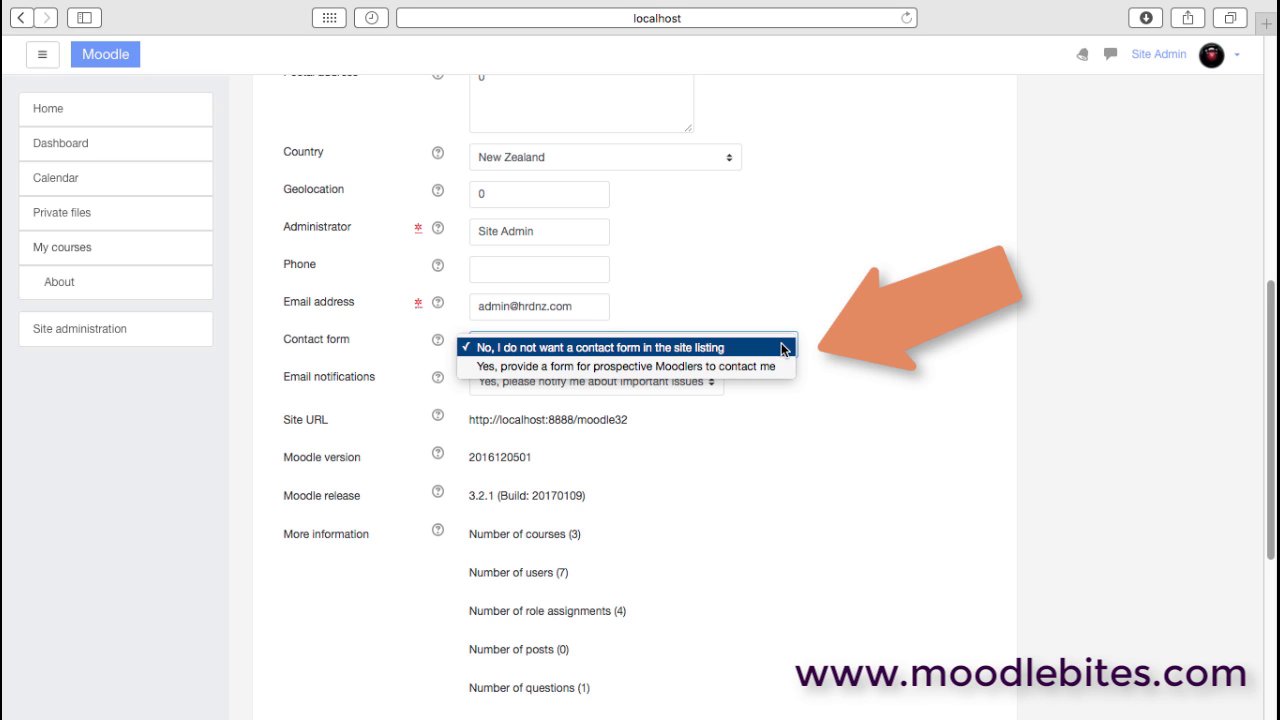
left_click(844, 349)
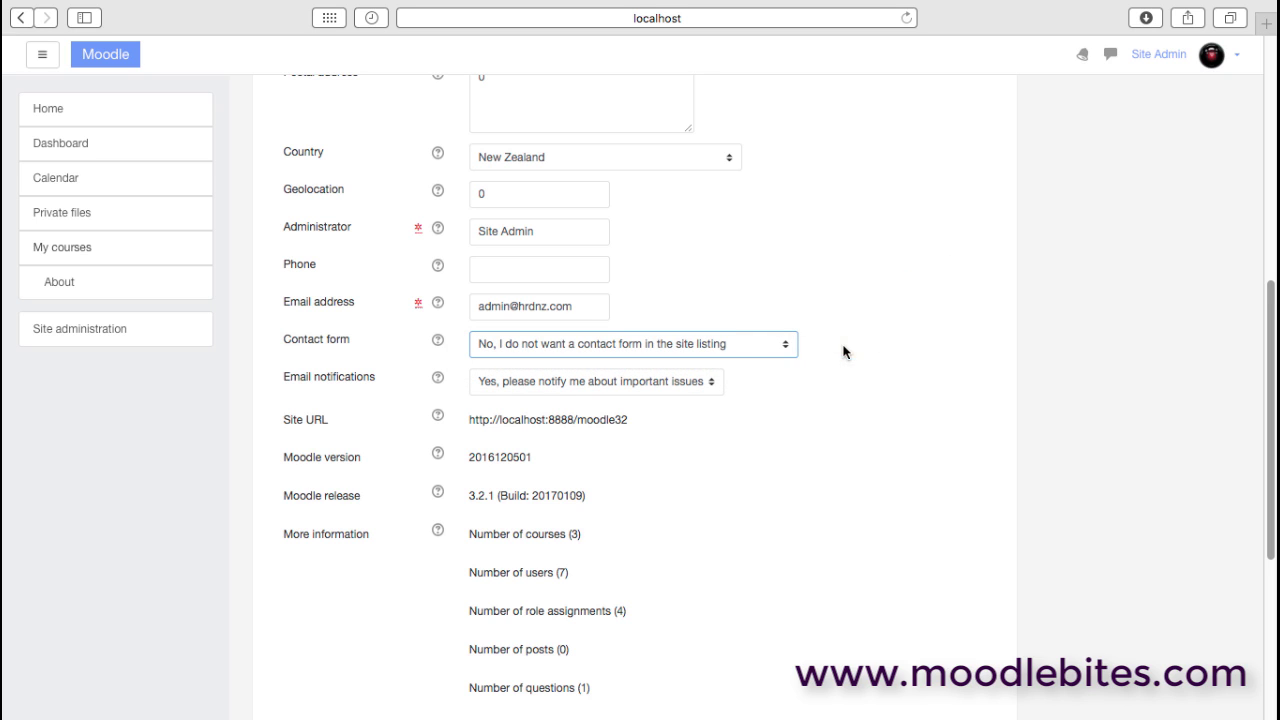
left_click(712, 387)
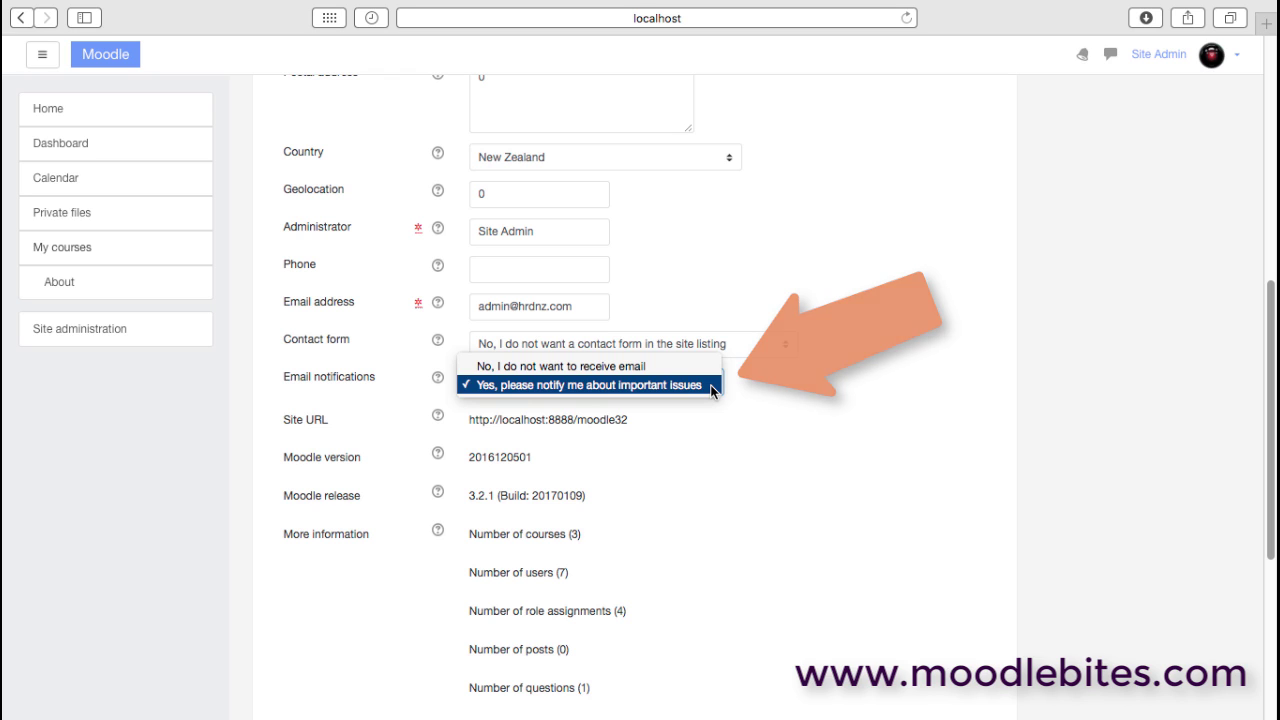
left_click(750, 424)
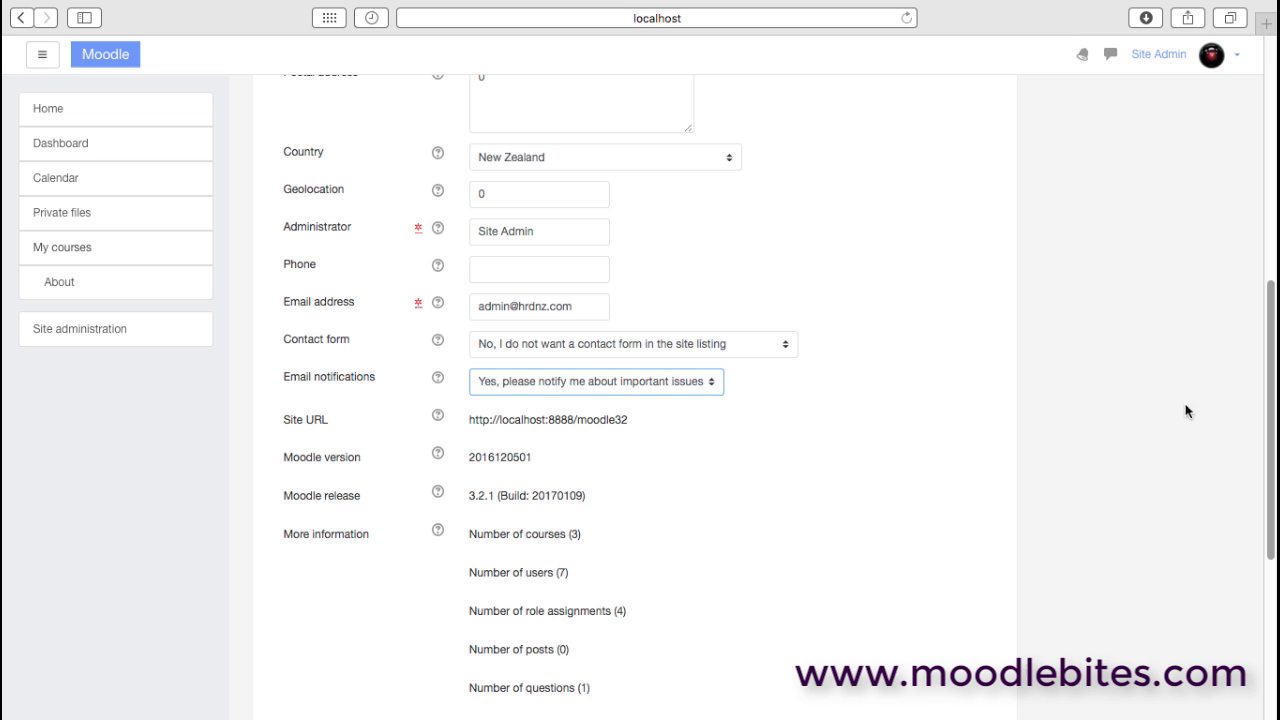
left_click_drag(1270, 404, 1268, 508)
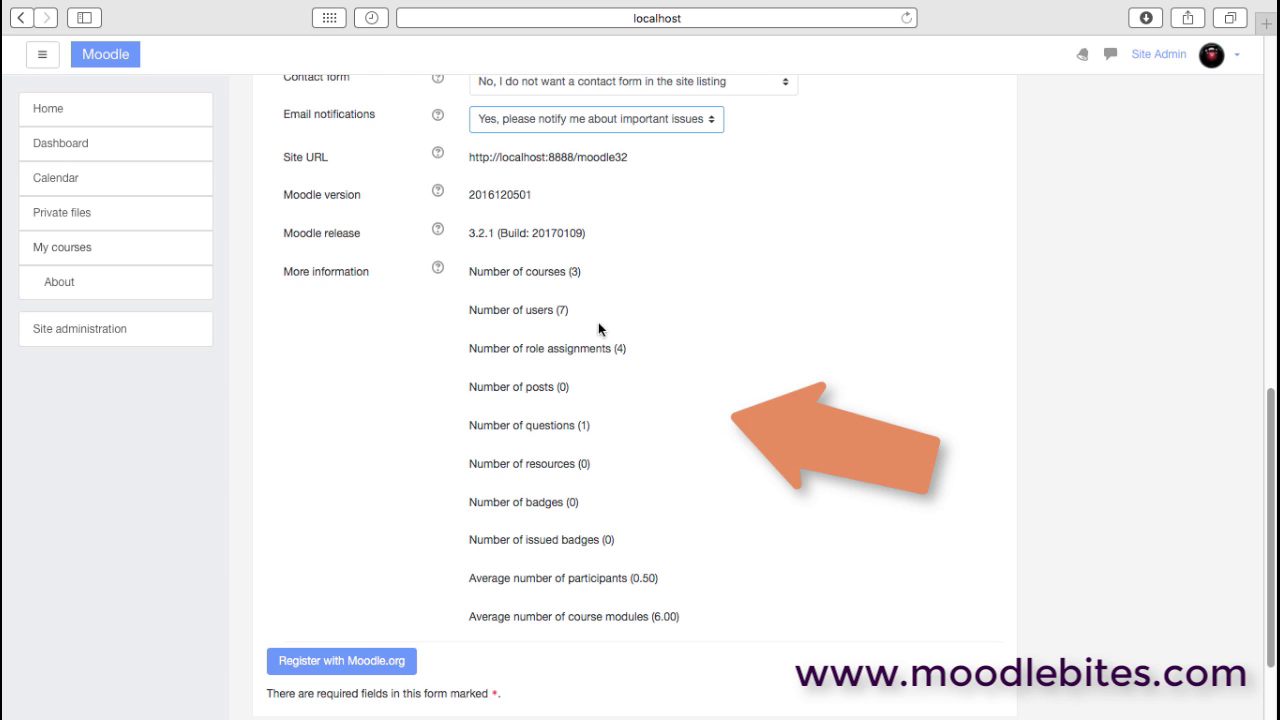
left_click_drag(576, 317, 468, 311)
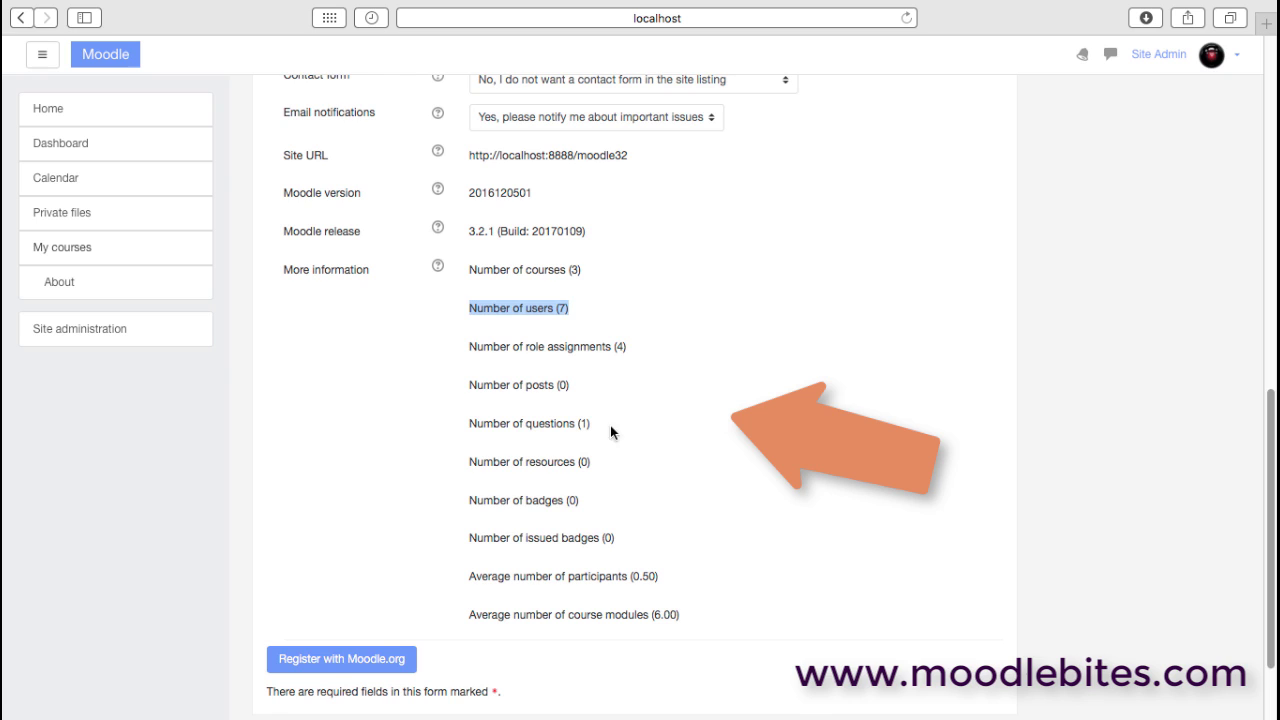
left_click_drag(610, 425, 467, 416)
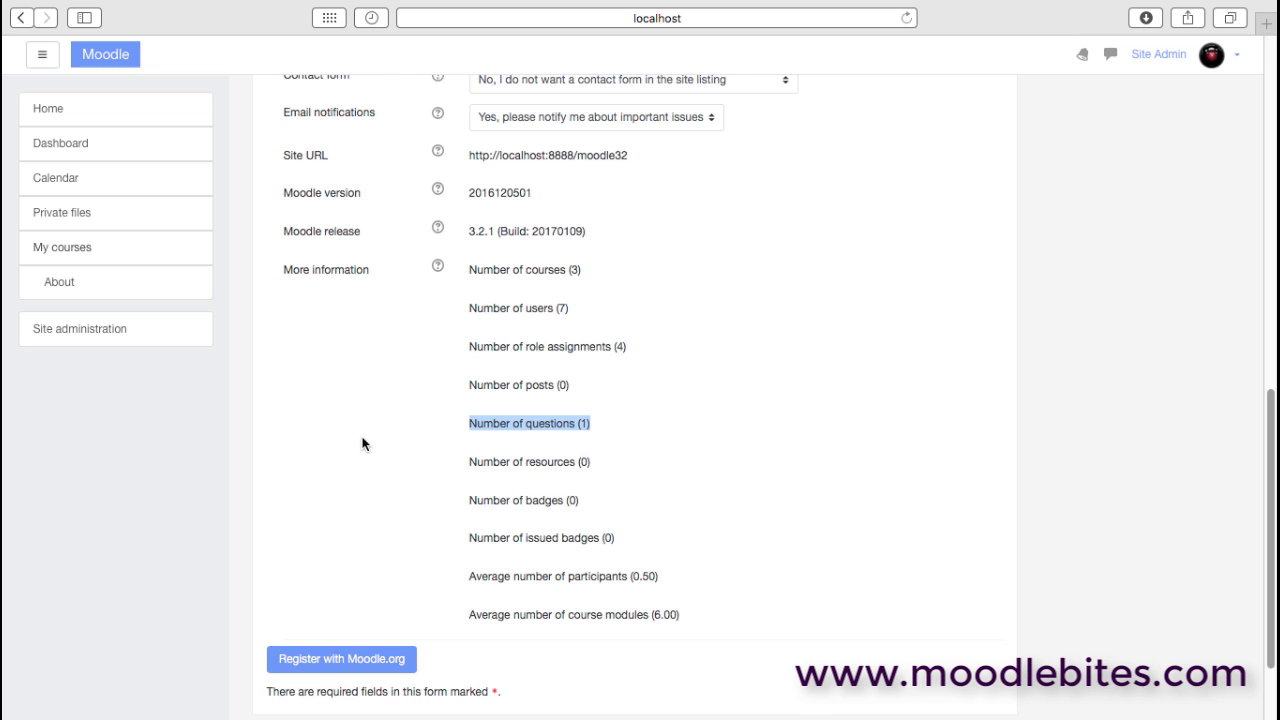
In Advanced features, switch Enable outcomes off and Enable portfolios on.
left_click(22, 18)
left_click(678, 390)
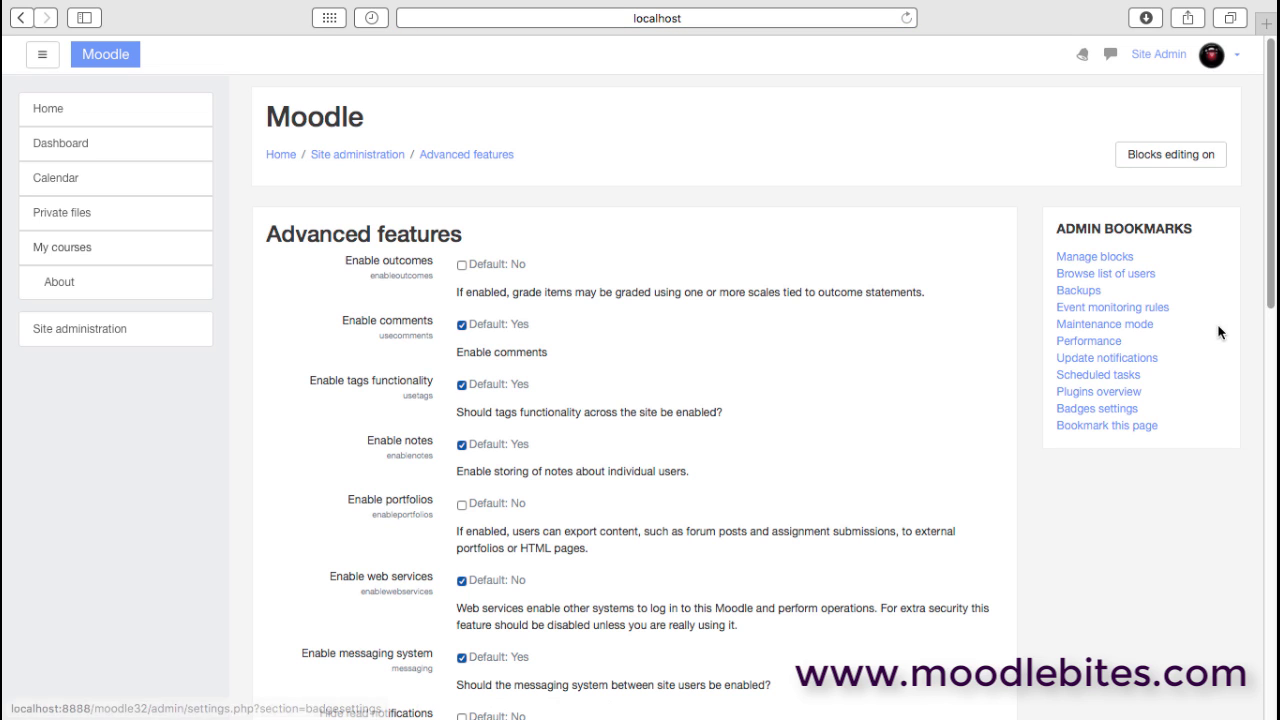
left_click_drag(1272, 292, 1272, 343)
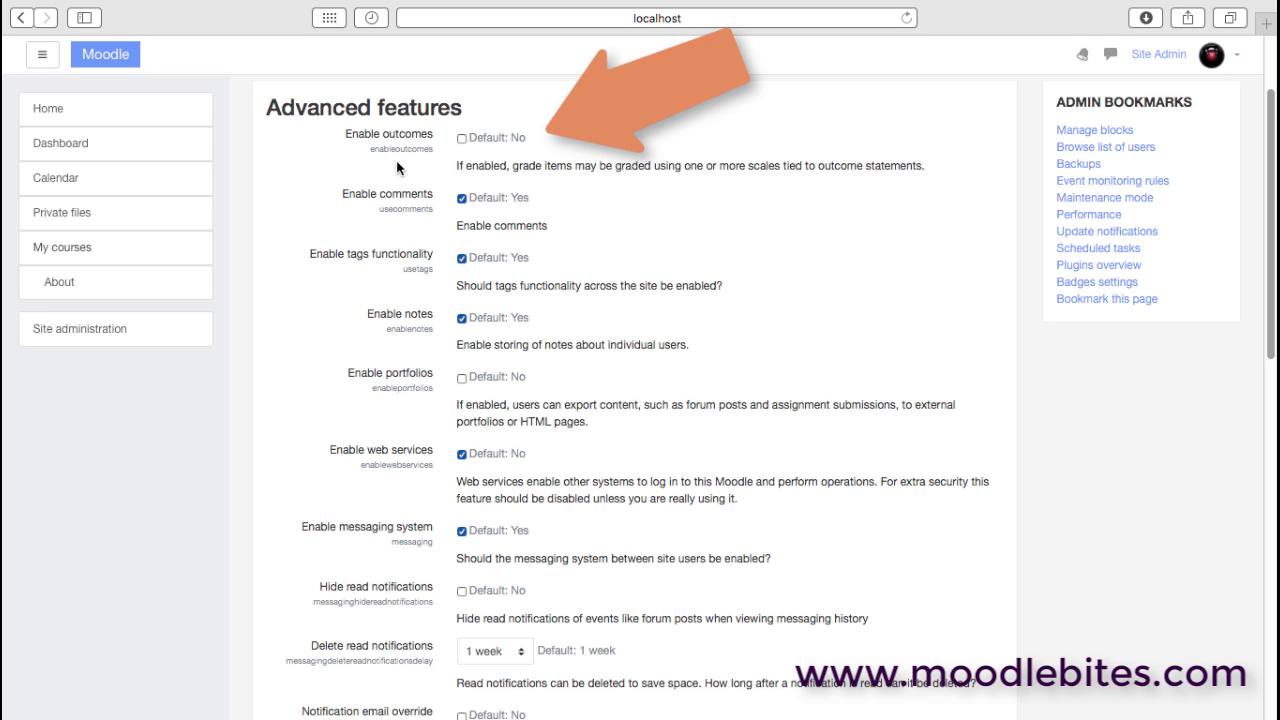
left_click(461, 138)
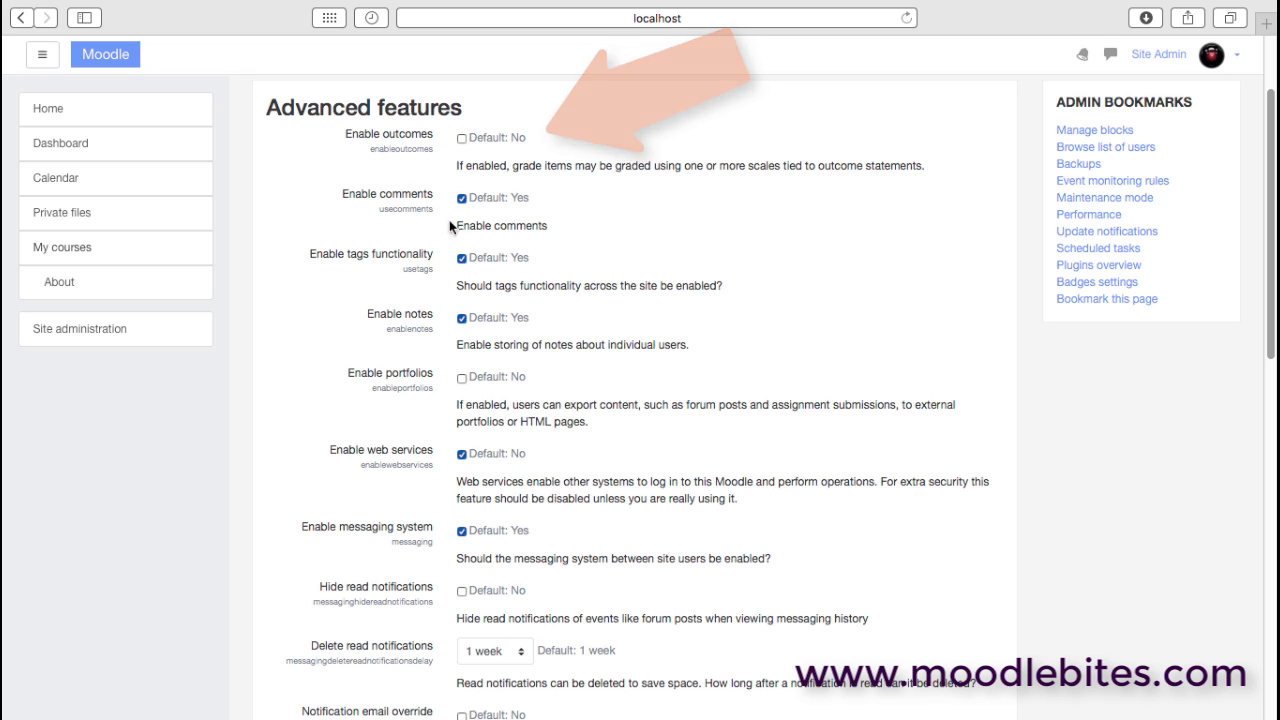
left_click(461, 378)
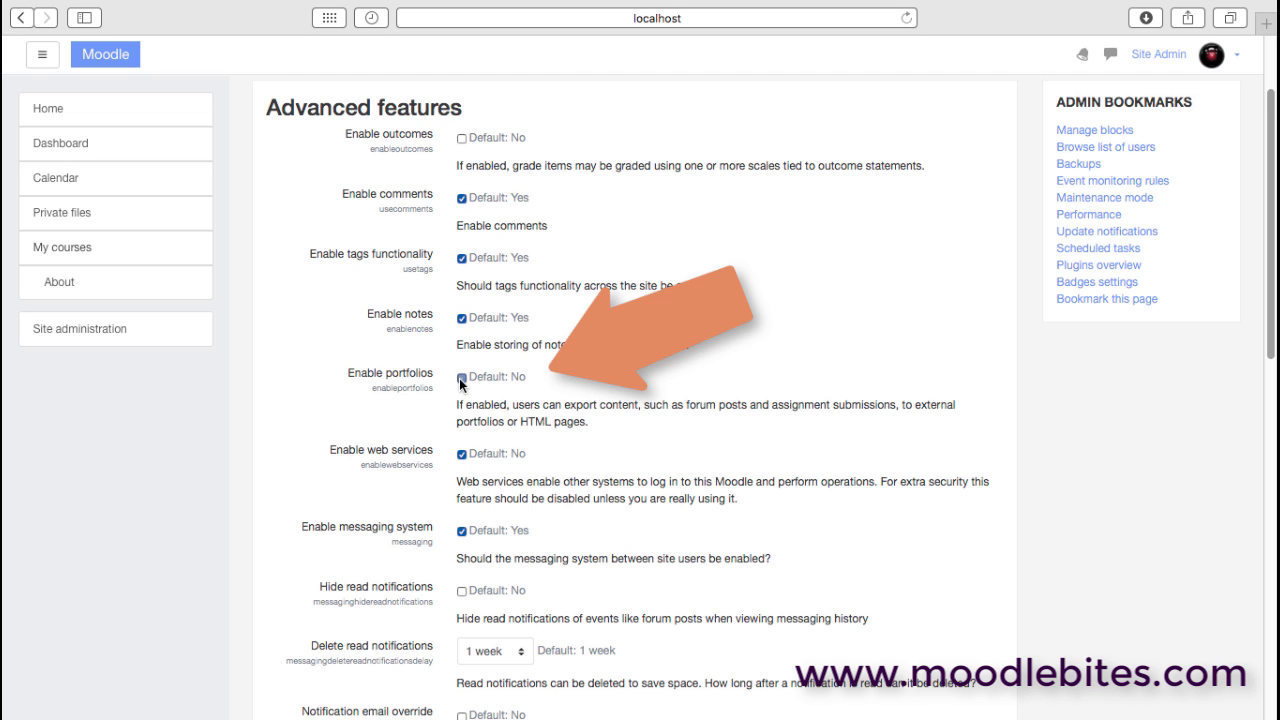
left_click_drag(1270, 299, 1272, 552)
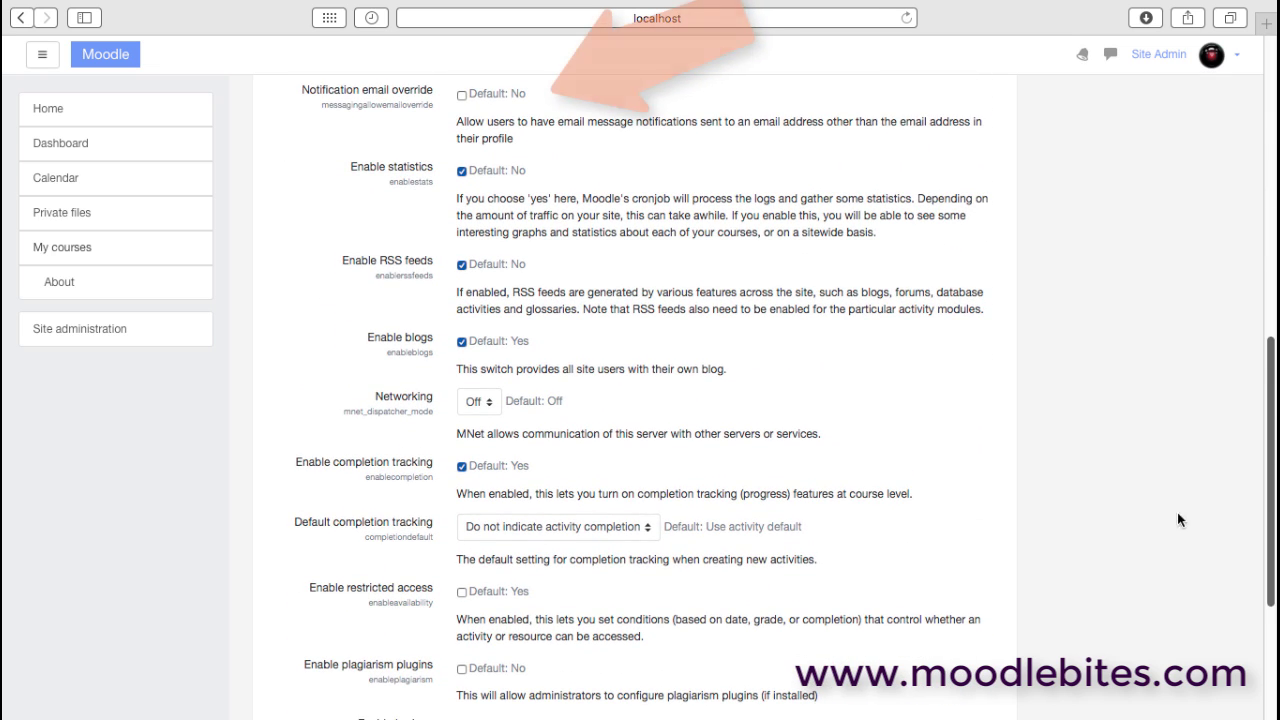
left_click(461, 94)
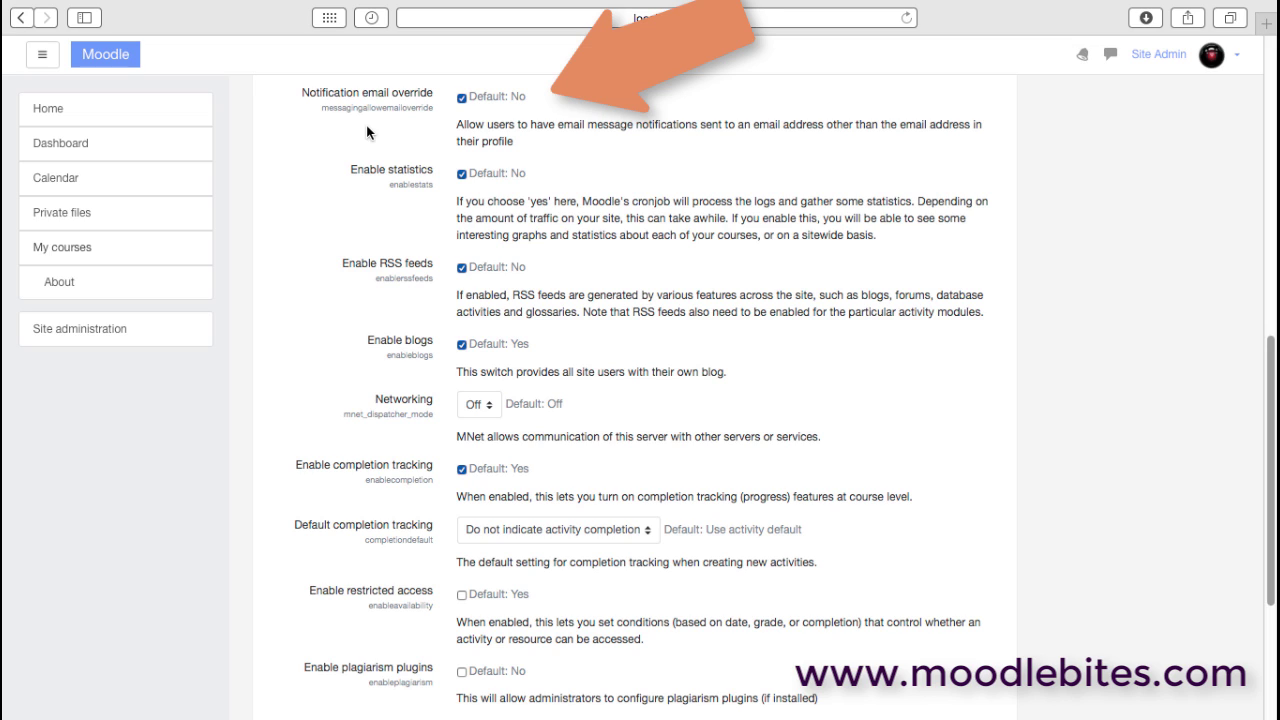
left_click(460, 97)
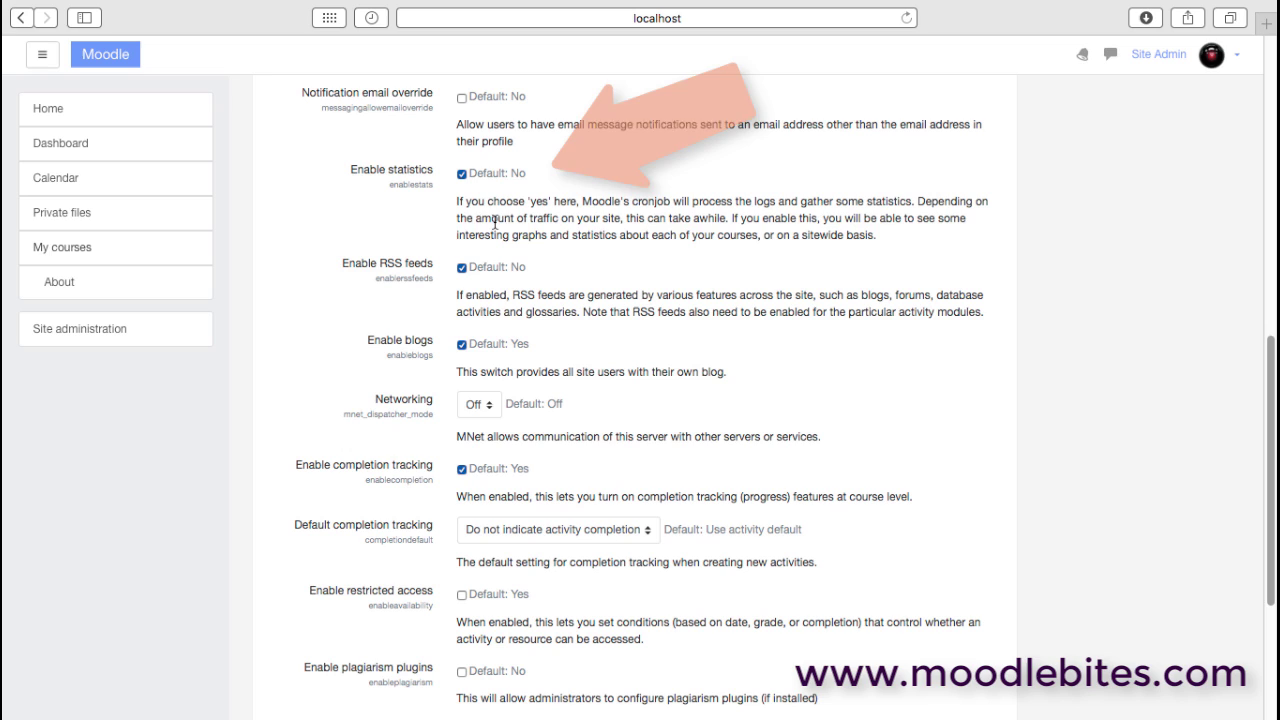
left_click(462, 175)
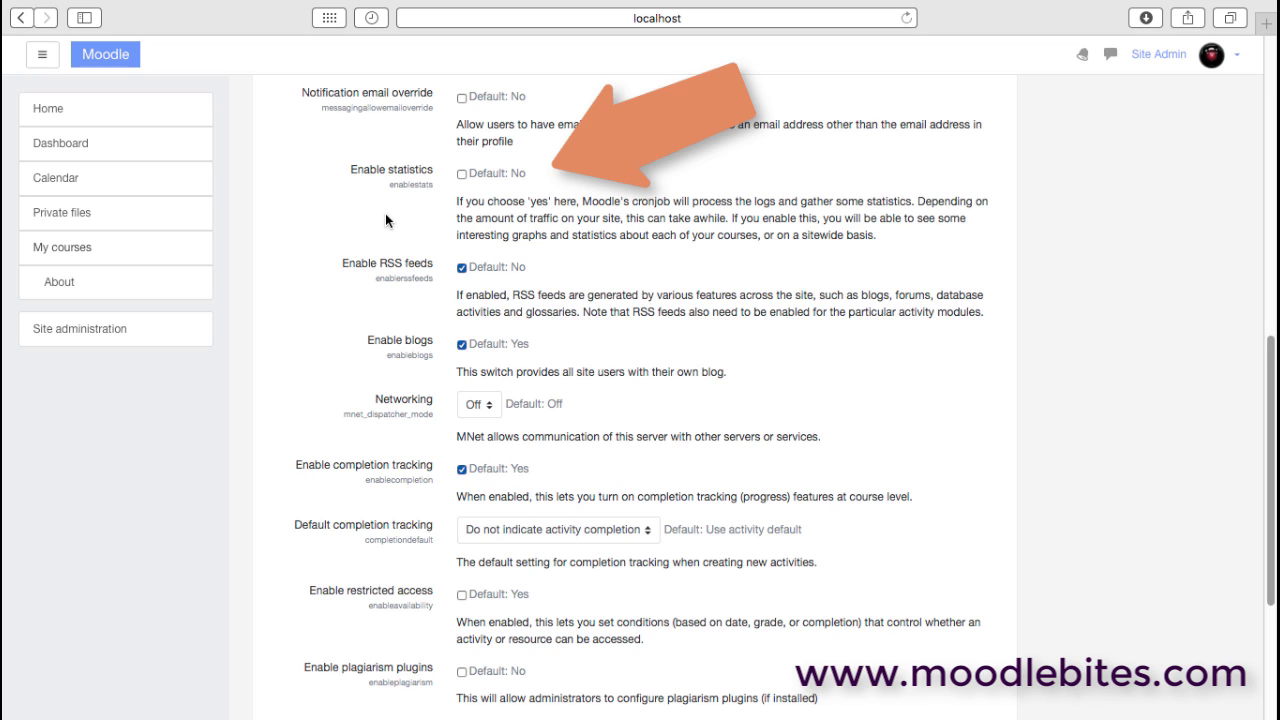
left_click(461, 173)
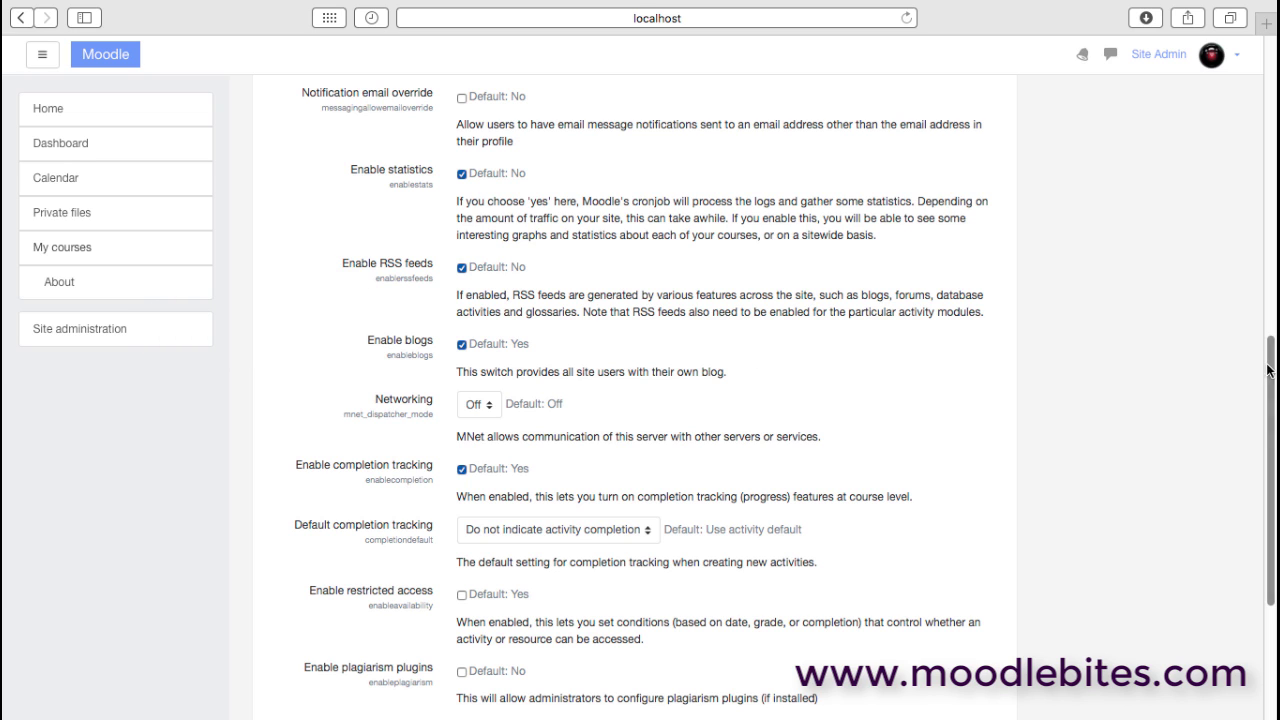
Enable restricted access and keep default completion tracking at 'Do not indicate activity completion'.
left_click_drag(1270, 384, 1270, 466)
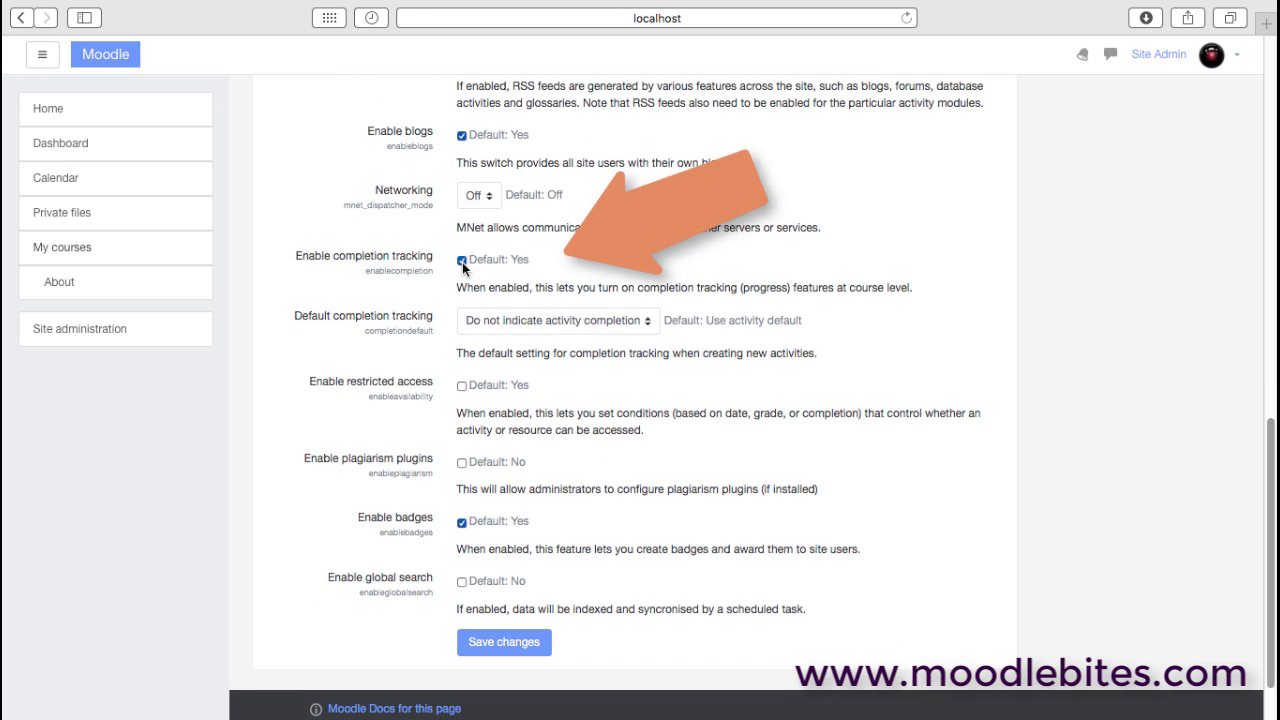
left_click(651, 325)
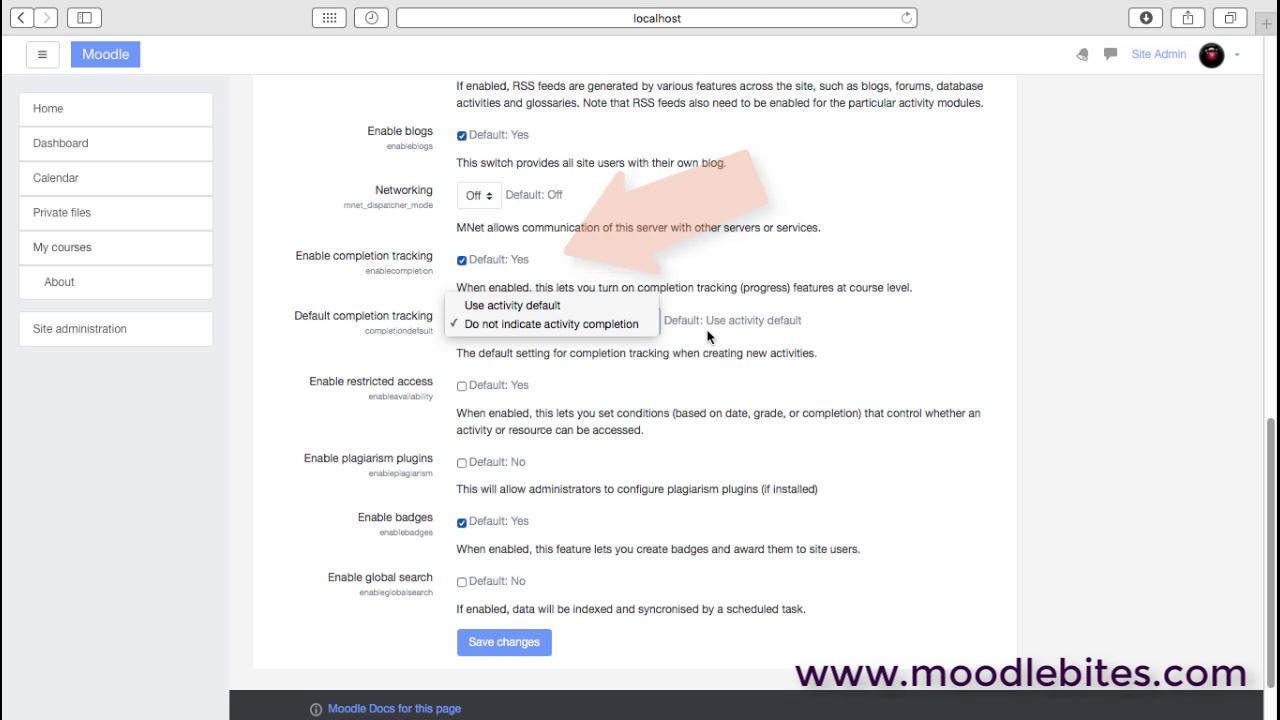
left_click(538, 385)
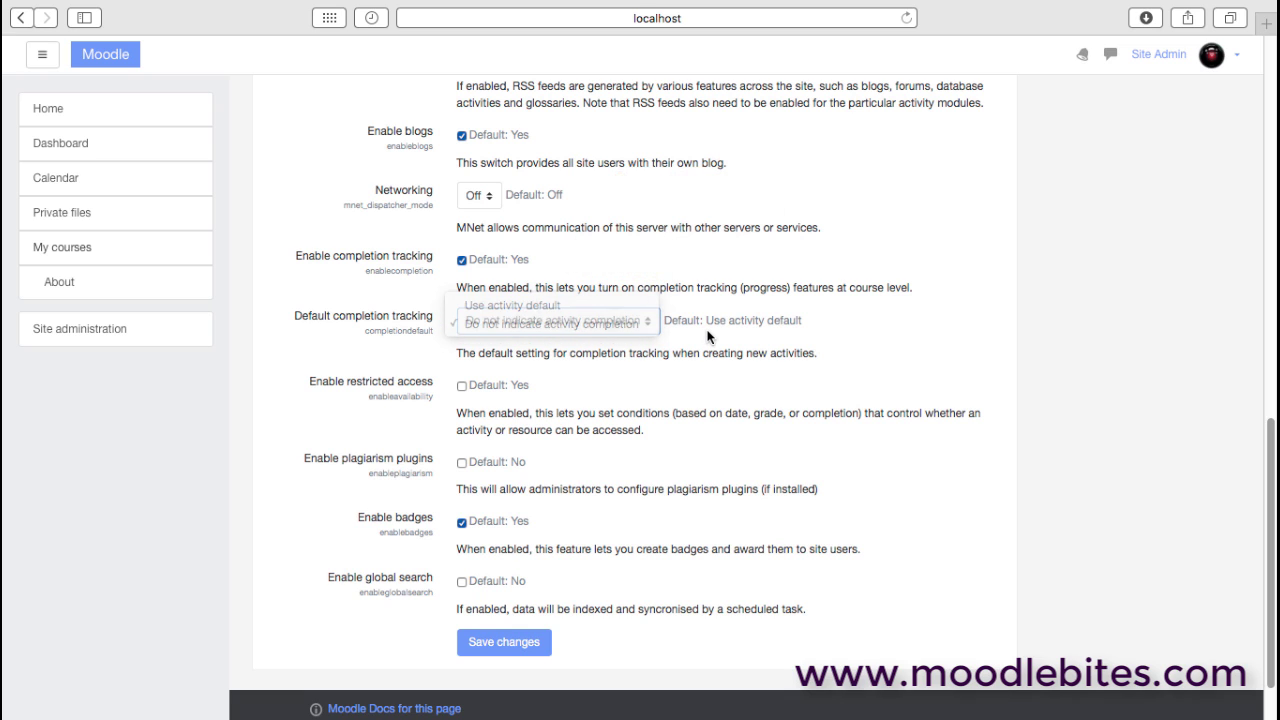
left_click(462, 386)
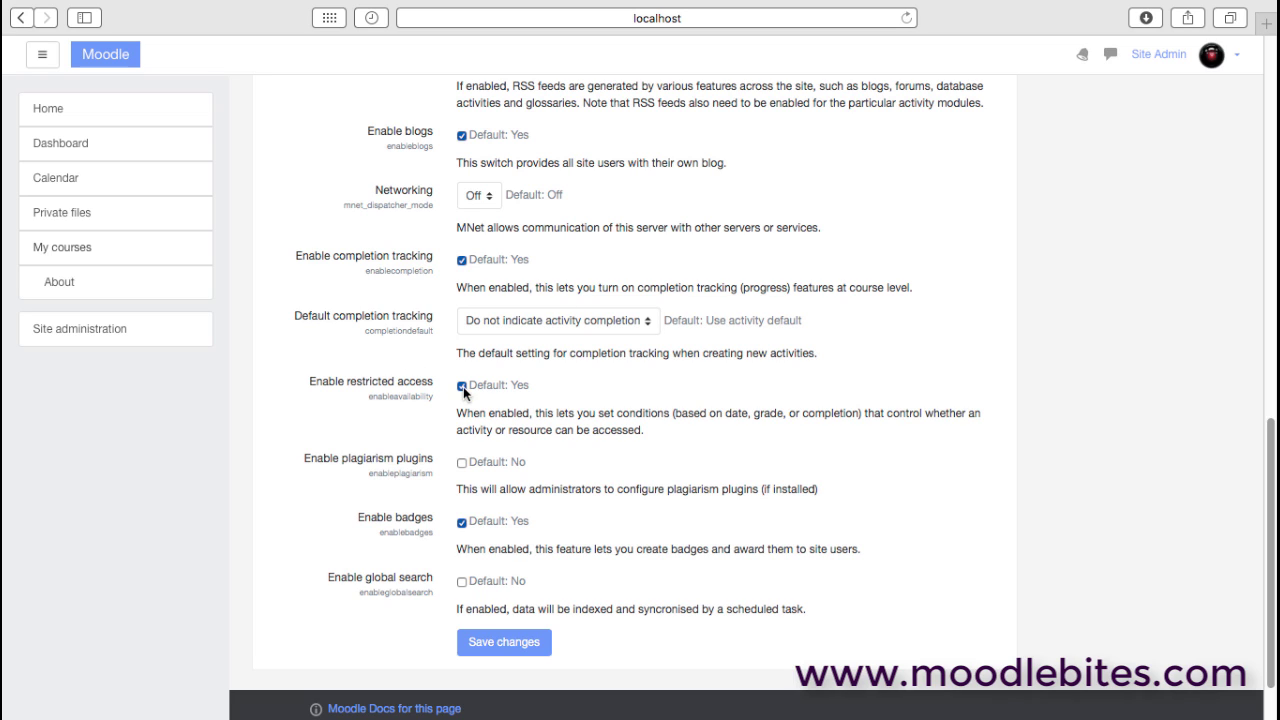
left_click(652, 320)
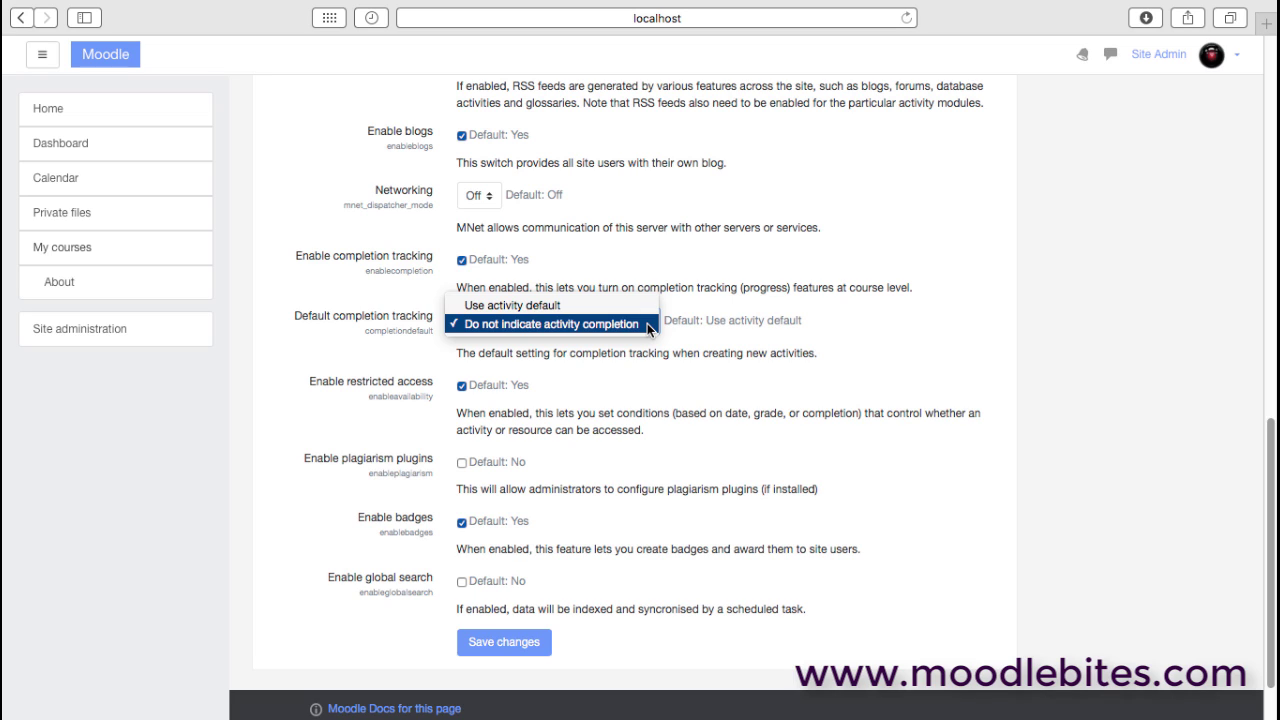
left_click(662, 380)
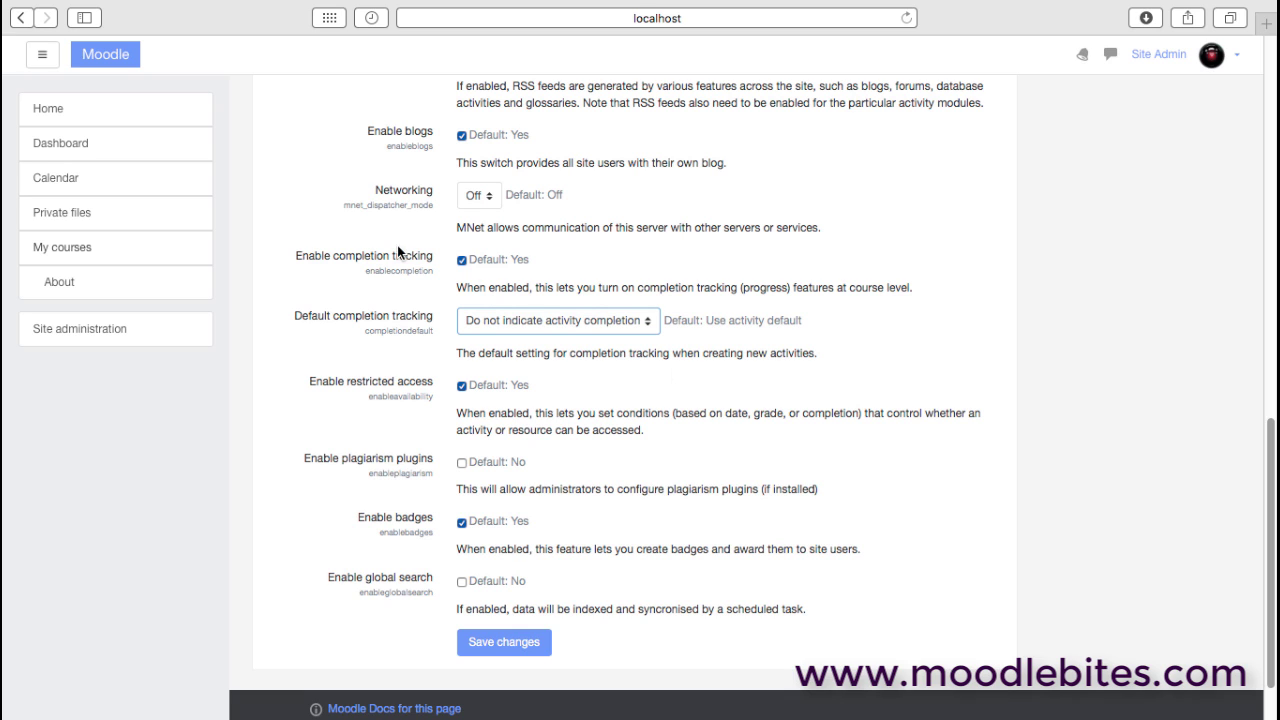
left_click(22, 18)
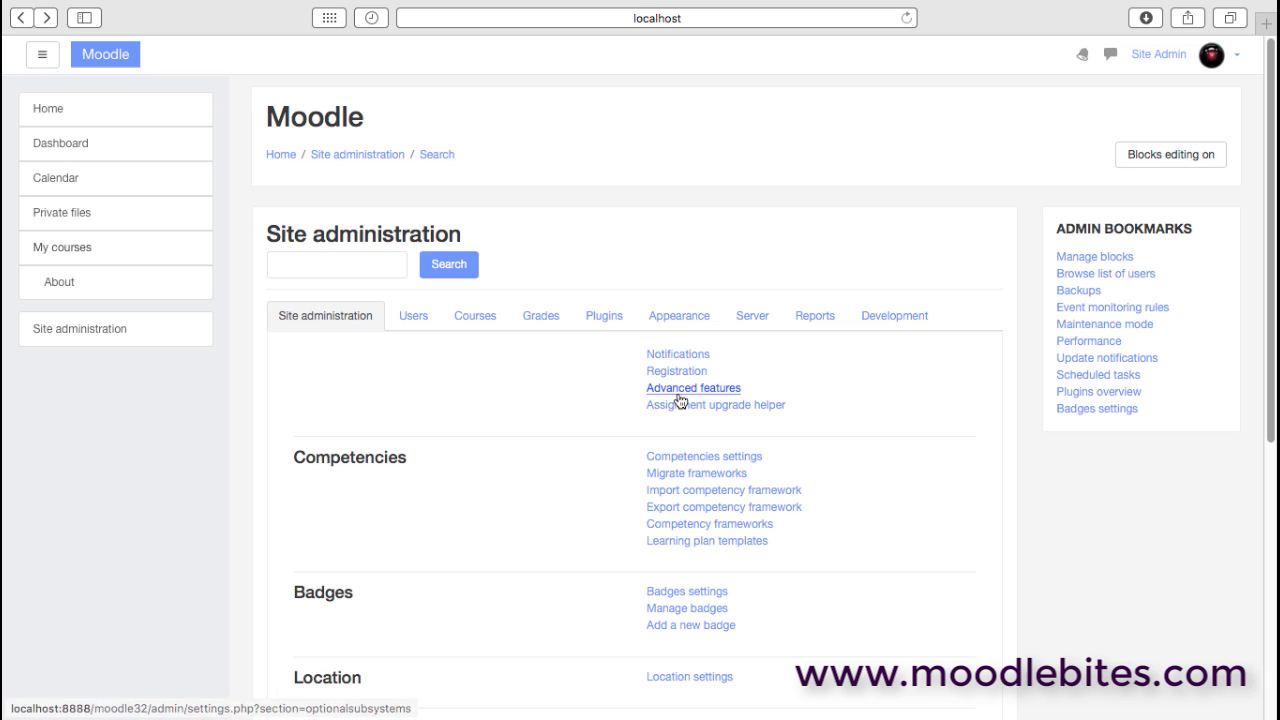
left_click(715, 405)
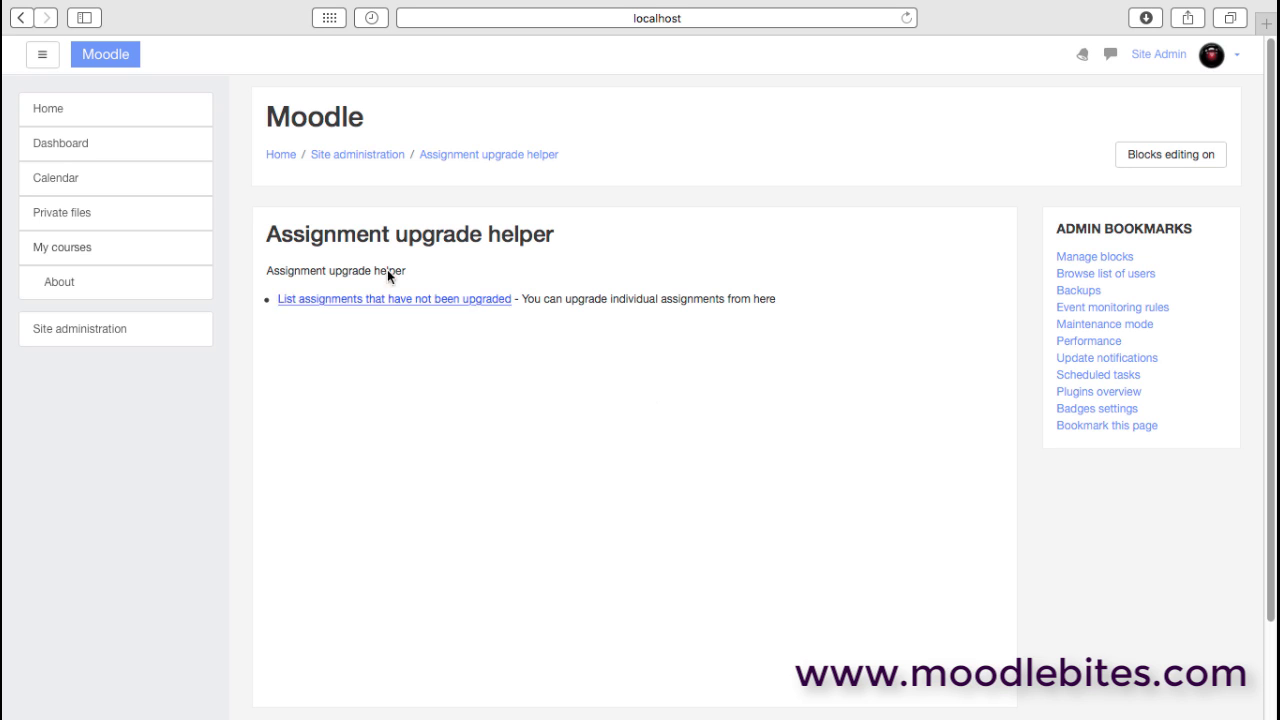
left_click(20, 18)
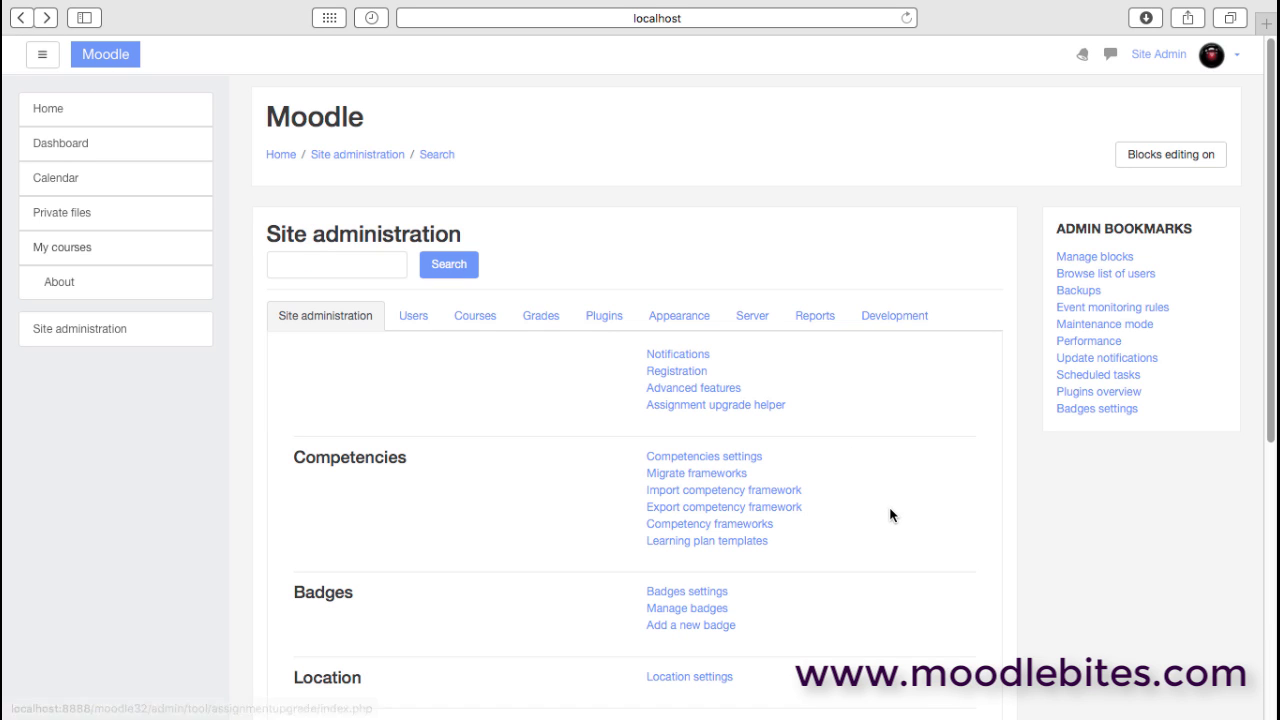
left_click_drag(1271, 414, 1272, 555)
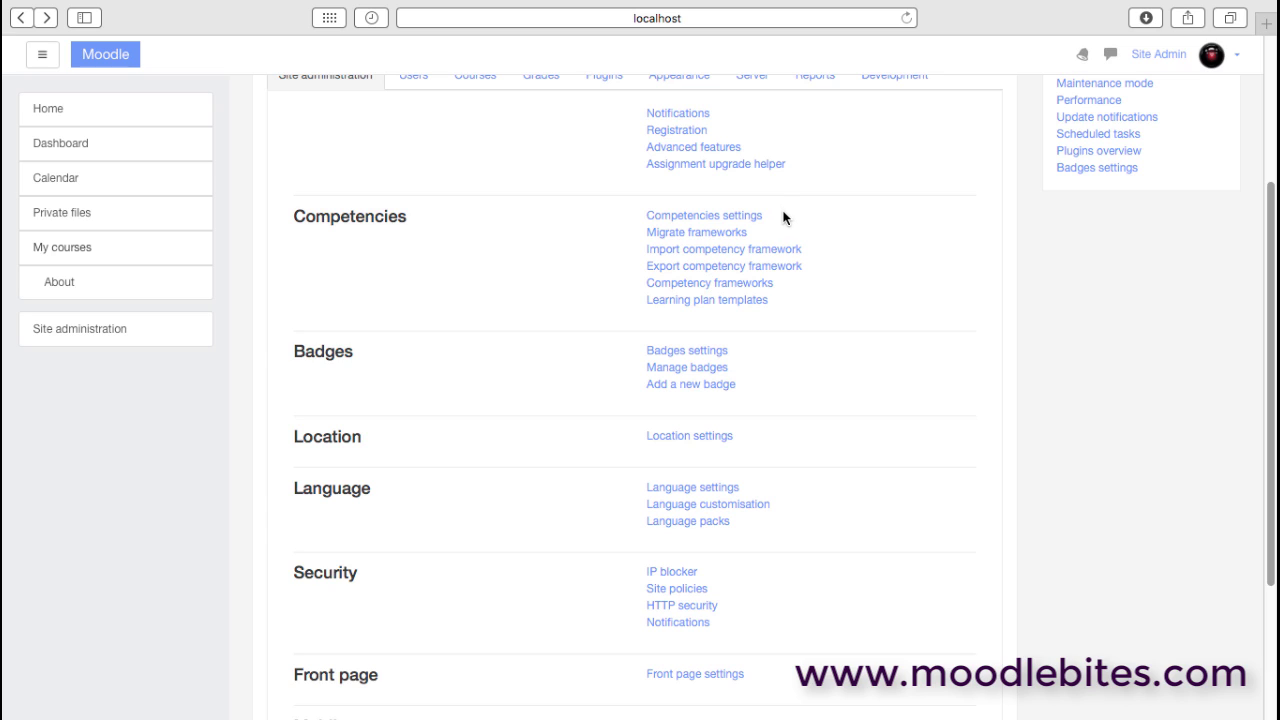
left_click(759, 217)
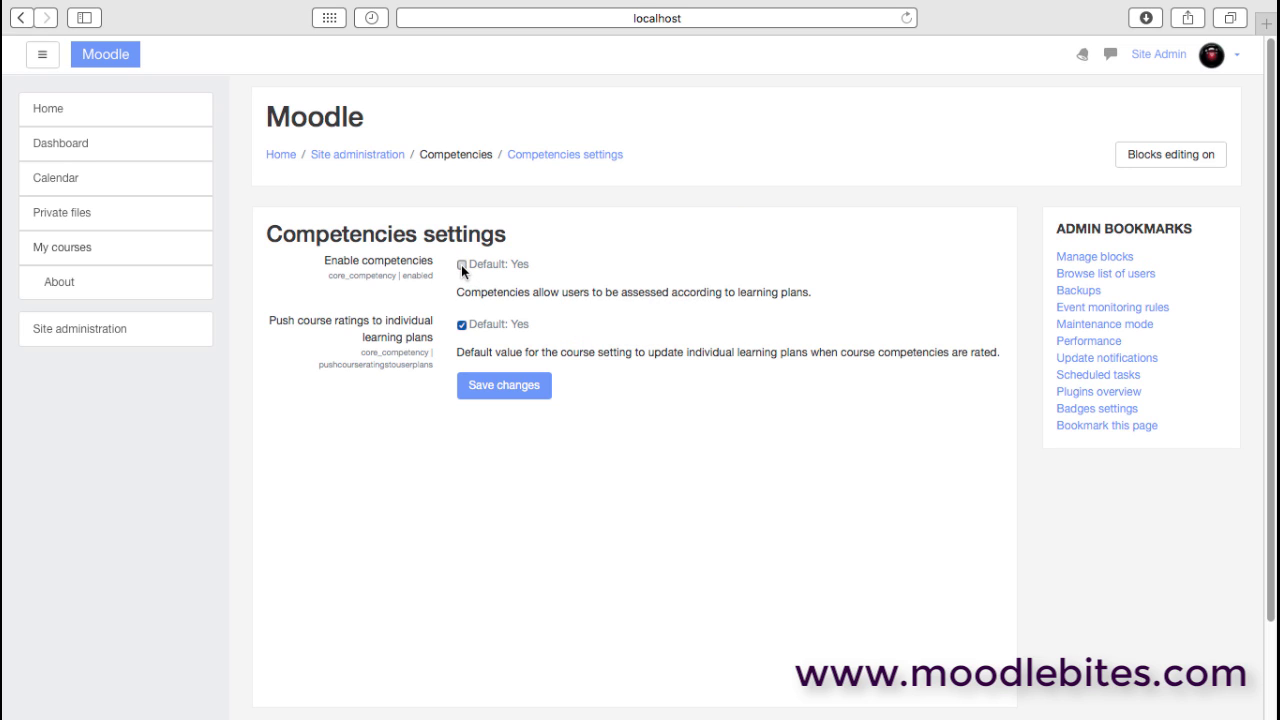
left_click(21, 18)
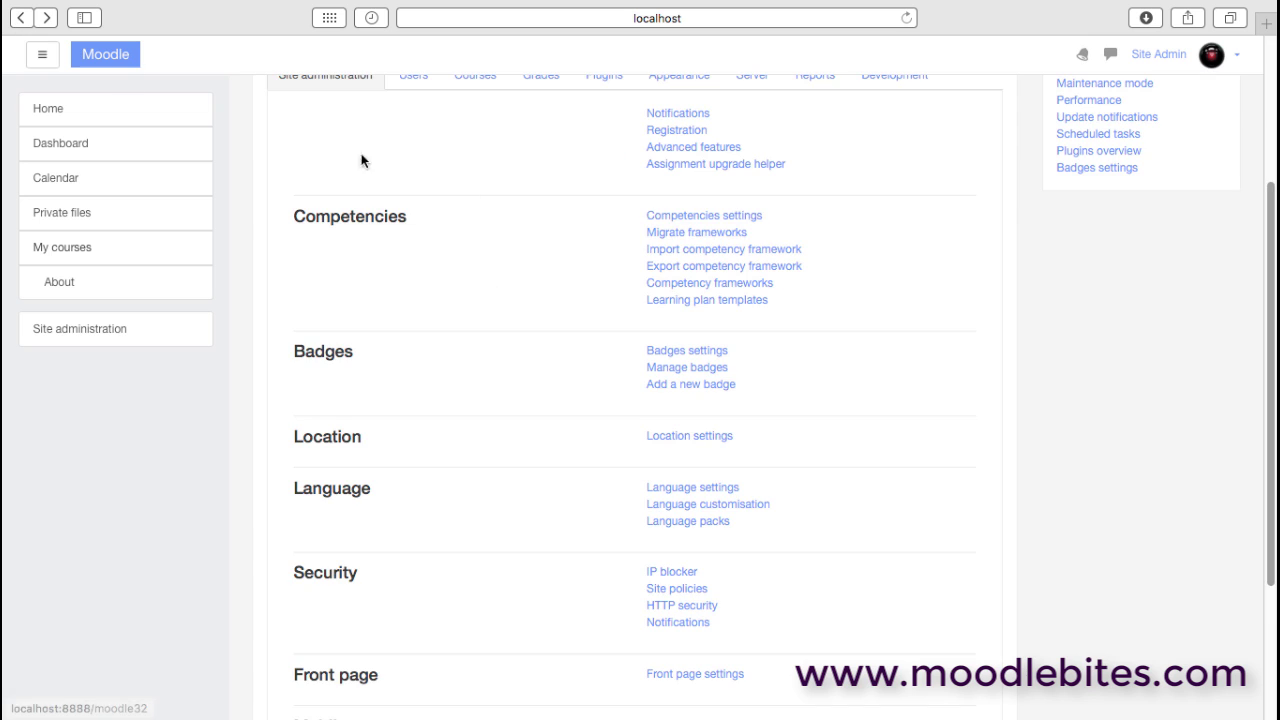
left_click(727, 234)
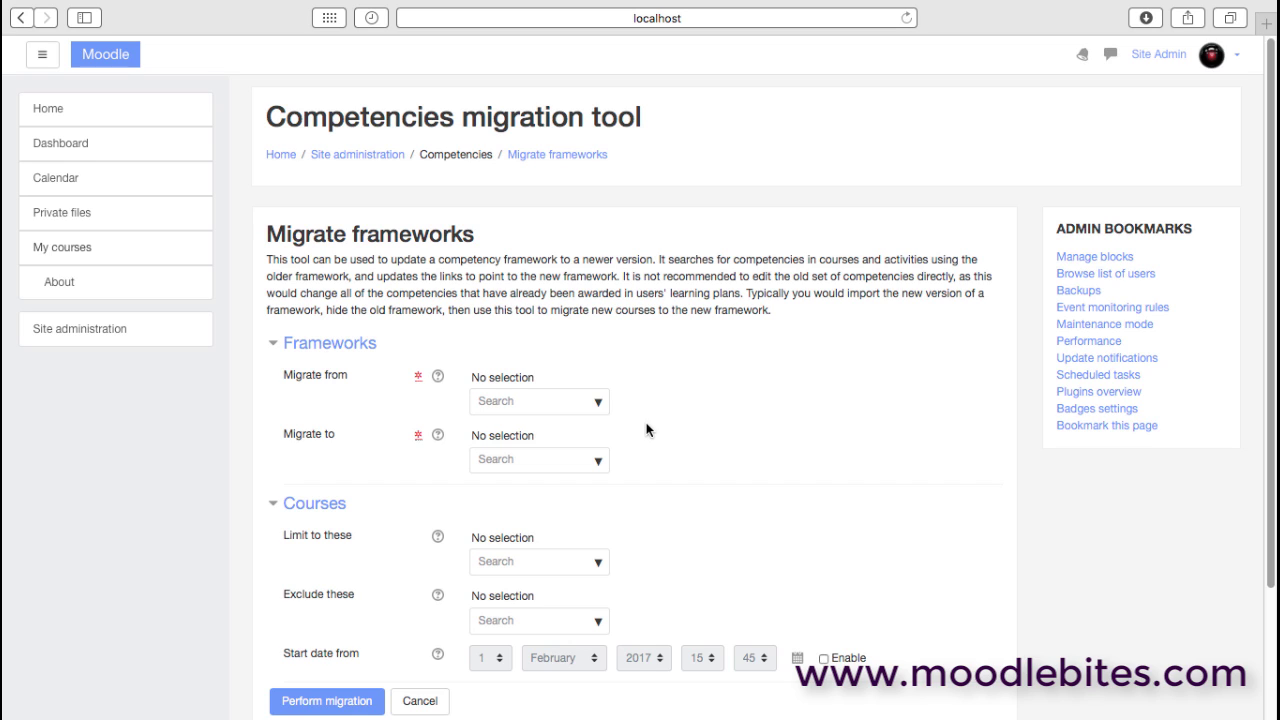
left_click(21, 18)
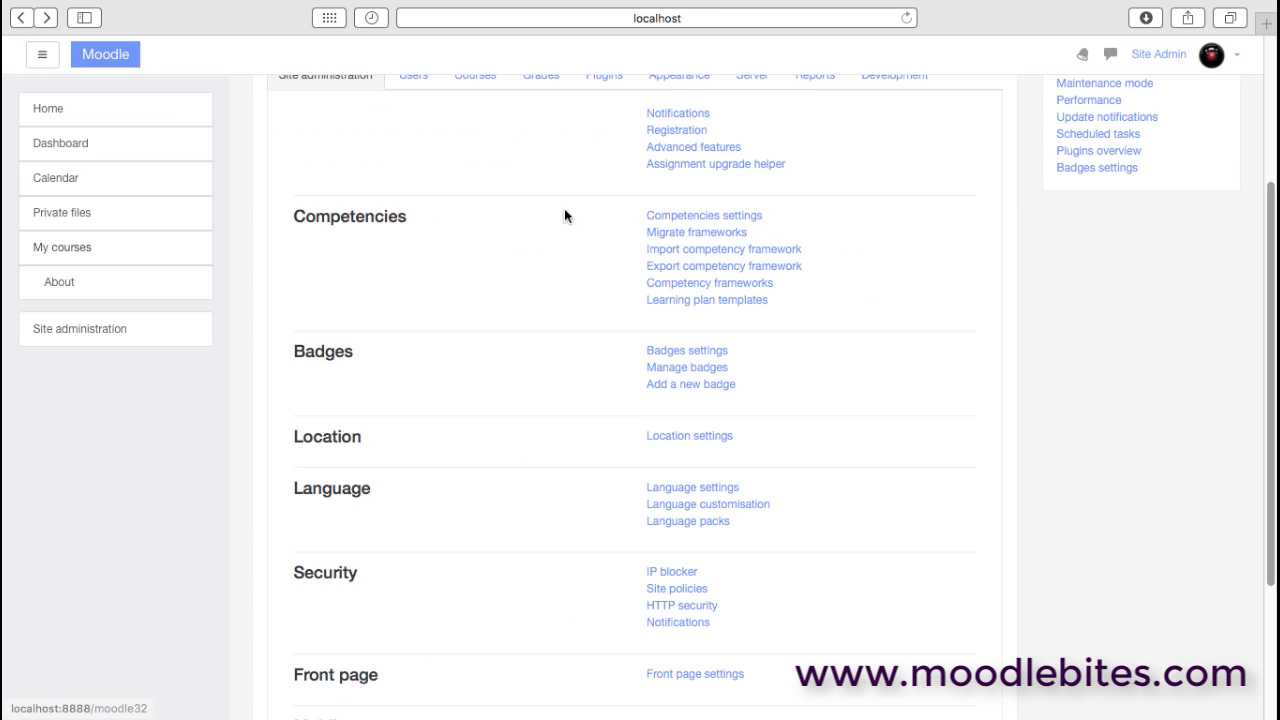
Look at Export competency framework, then go to the Import competency framework page.
left_click(723, 267)
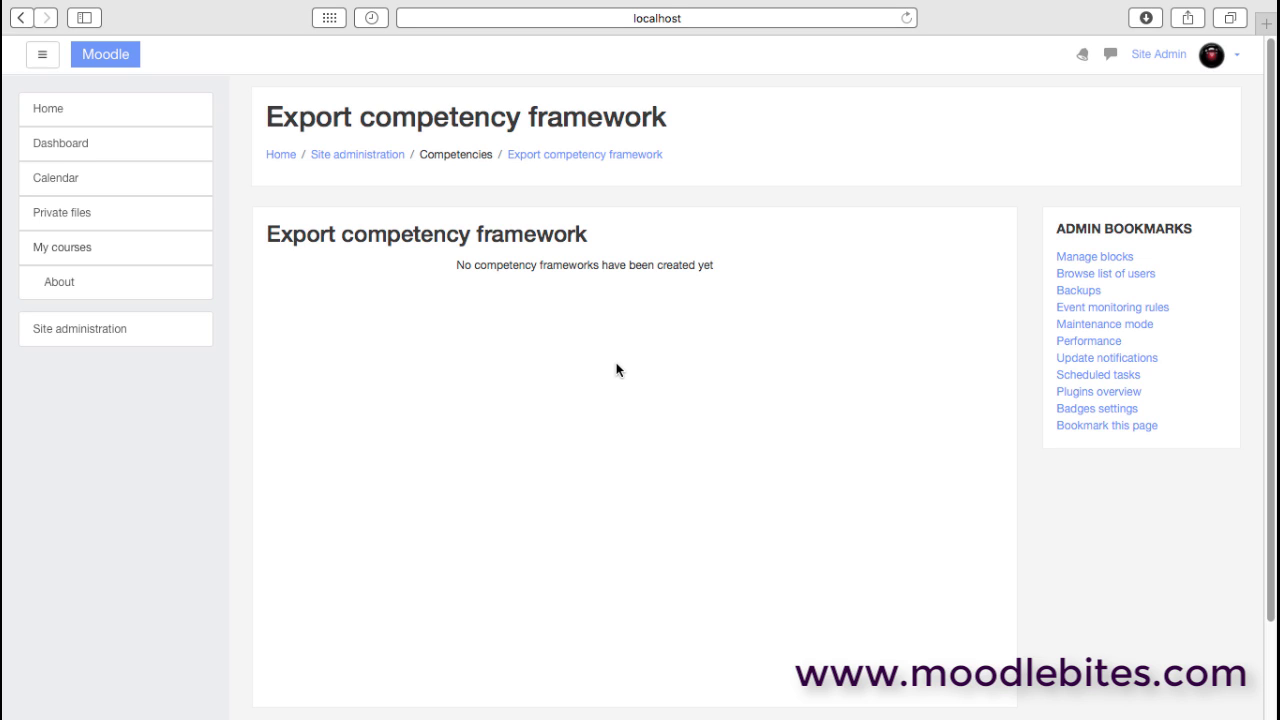
left_click(21, 18)
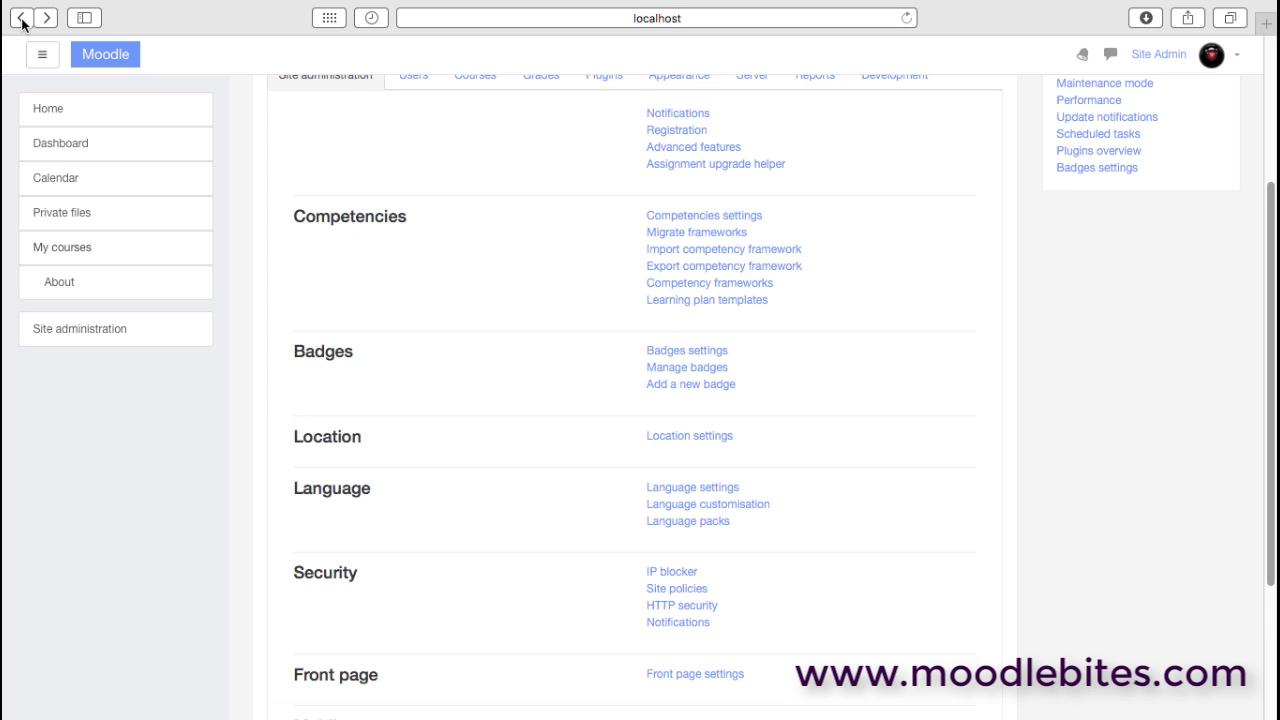
left_click(747, 251)
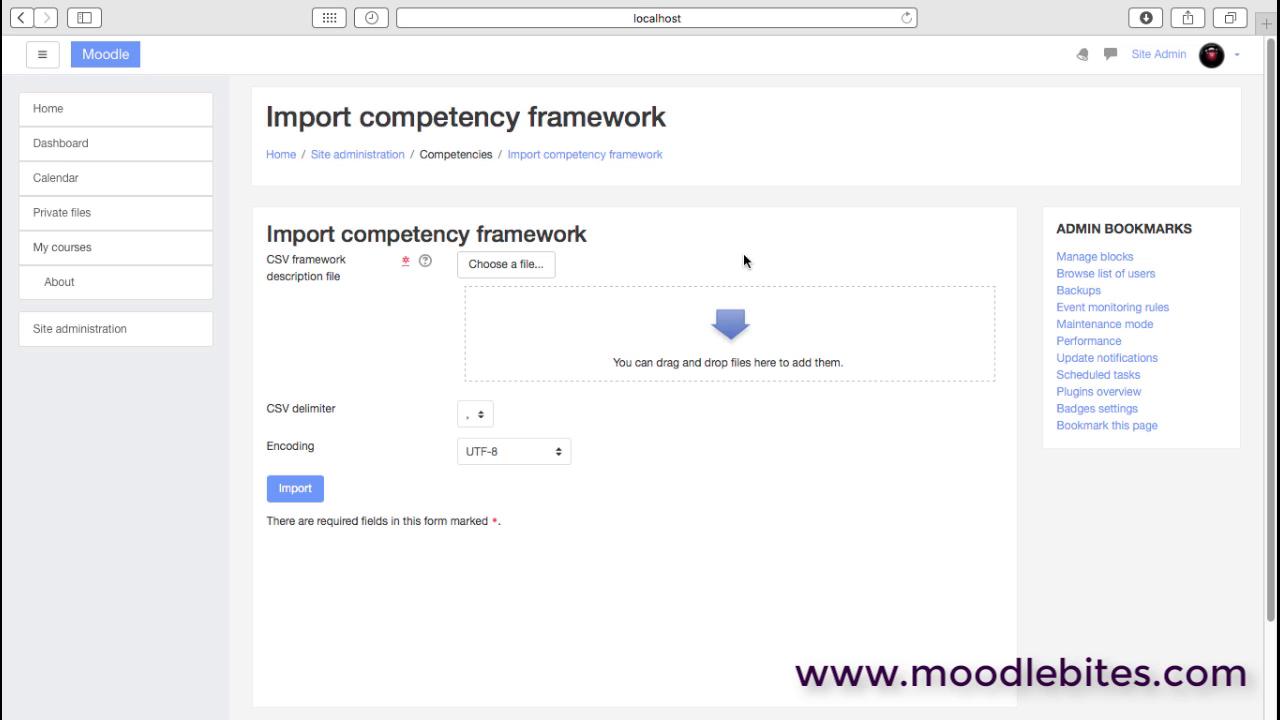
Read the help note on the CSV framework description file, then dismiss it.
left_click(425, 262)
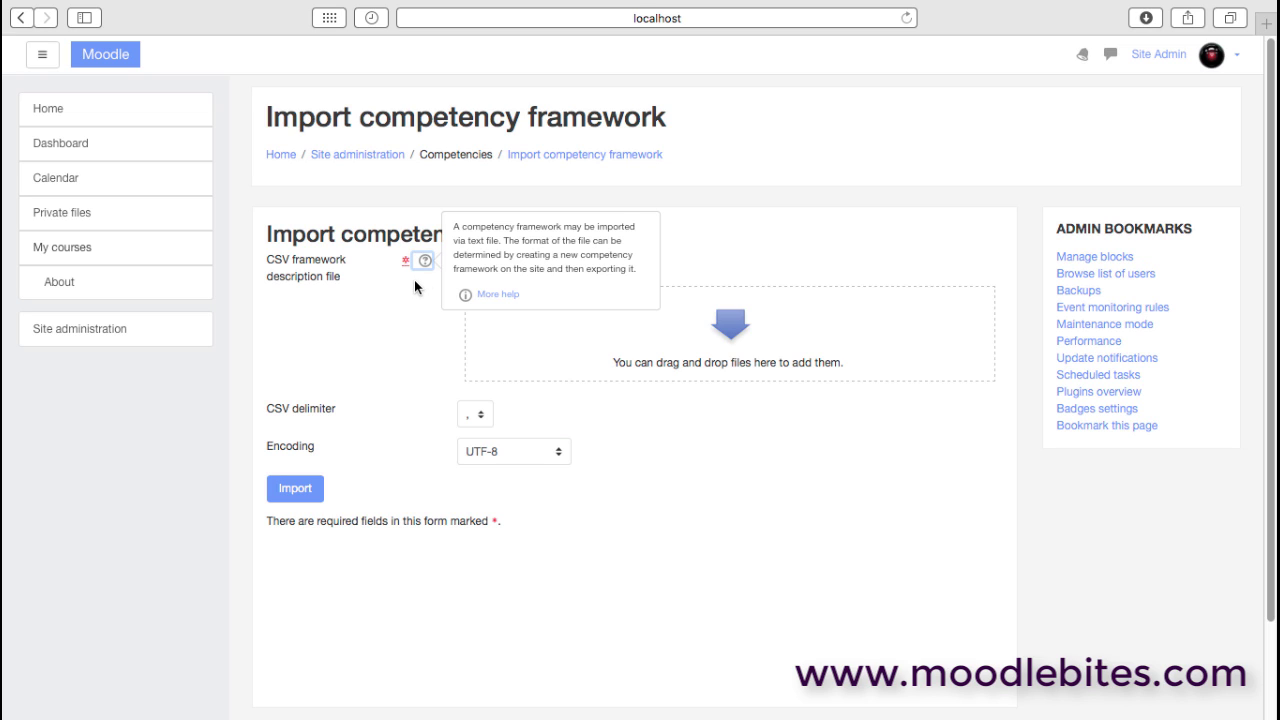
left_click(414, 286)
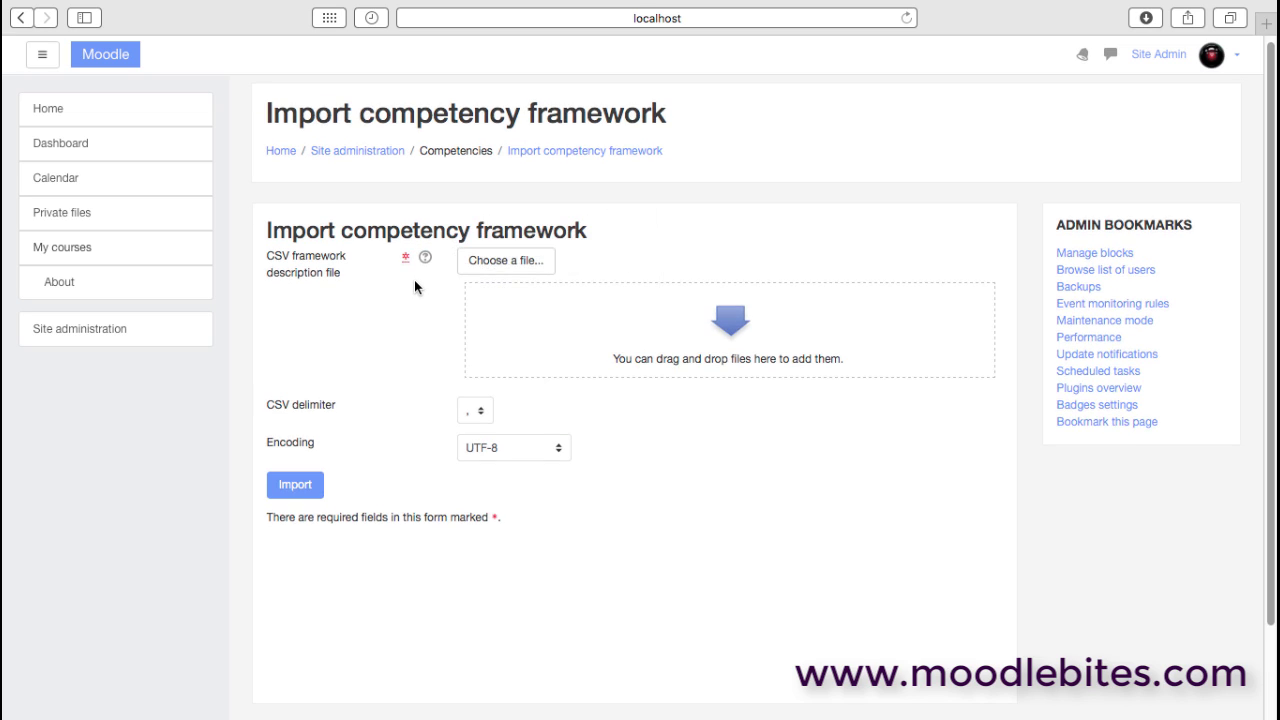
left_click(20, 18)
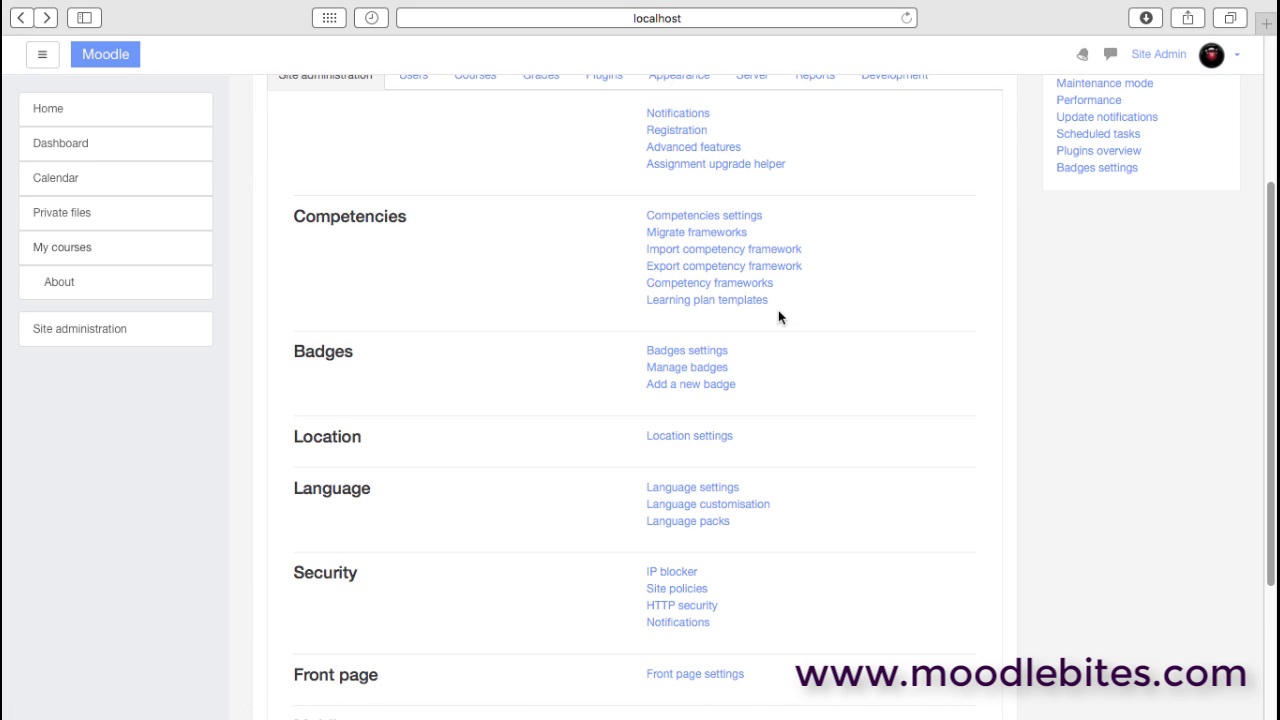
left_click(765, 287)
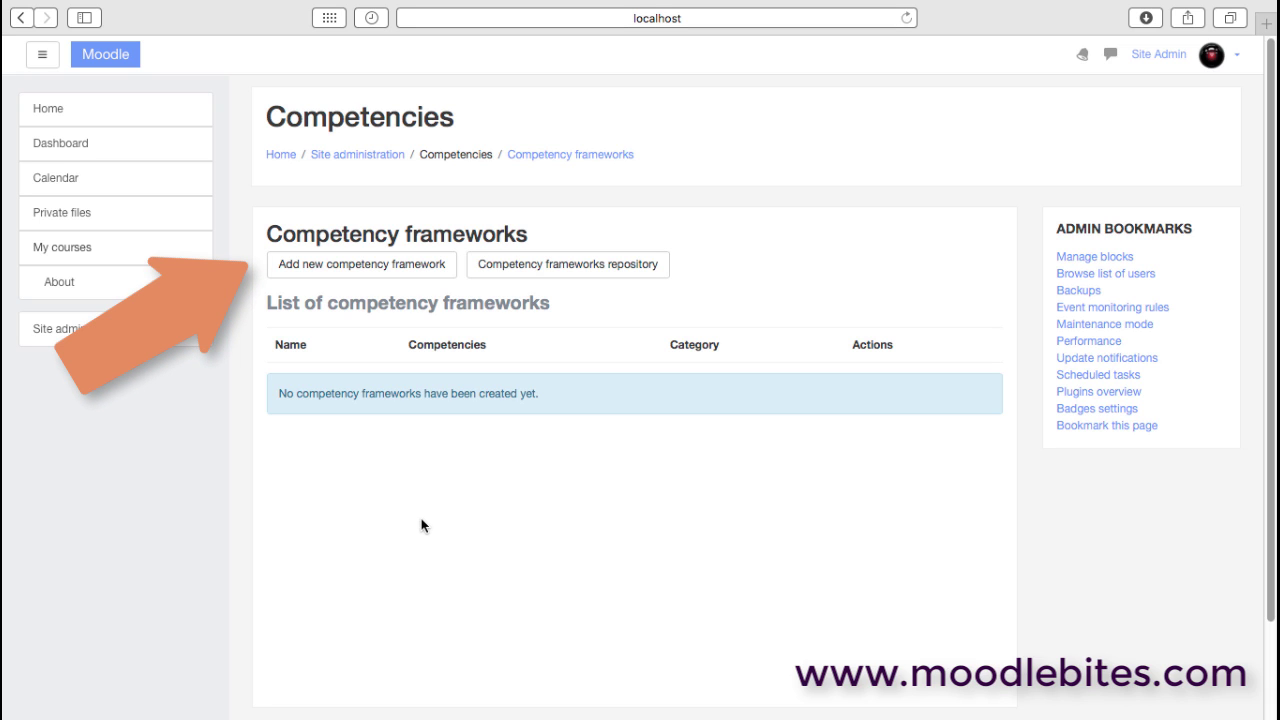
left_click(361, 268)
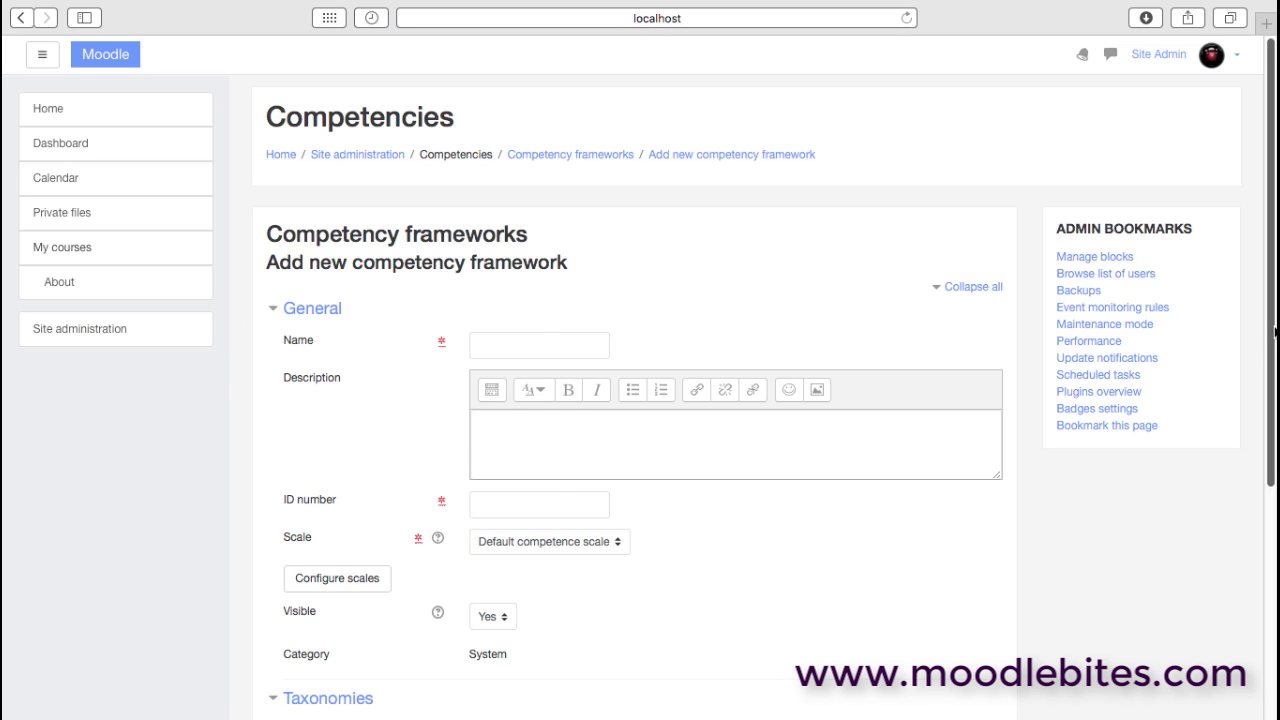
scroll(1272, 333, "down", 5)
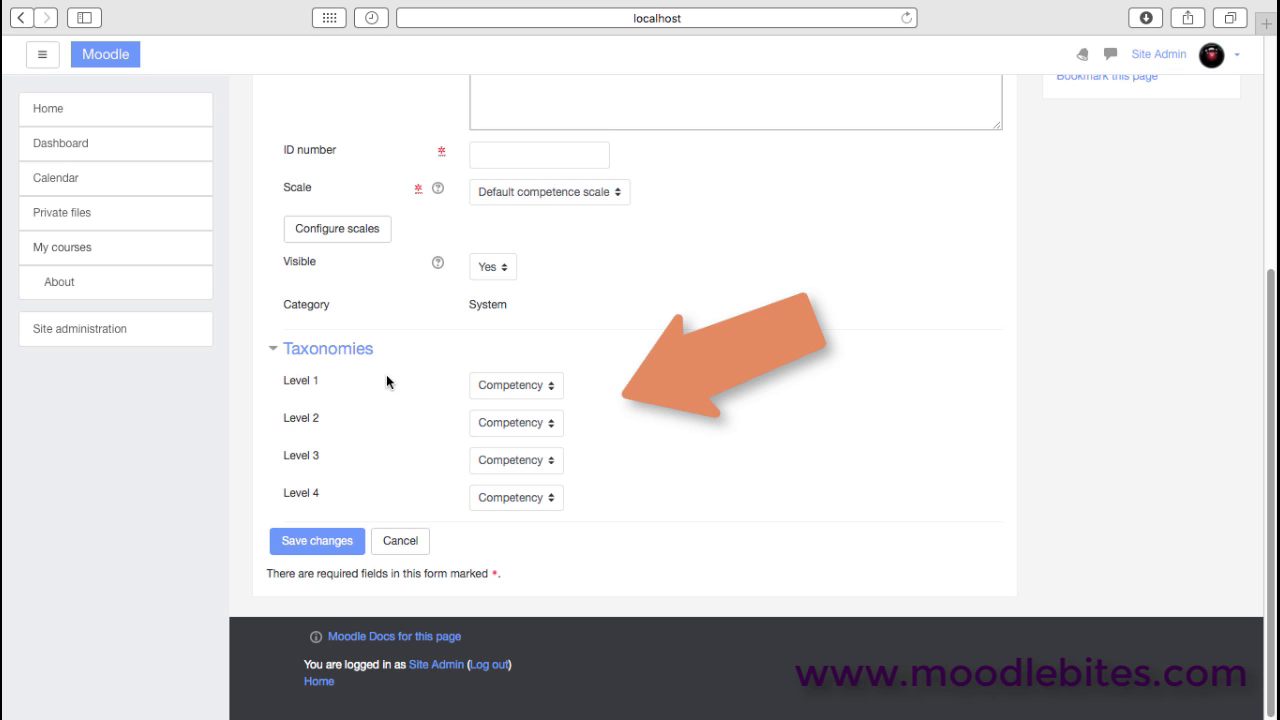
left_click(550, 386)
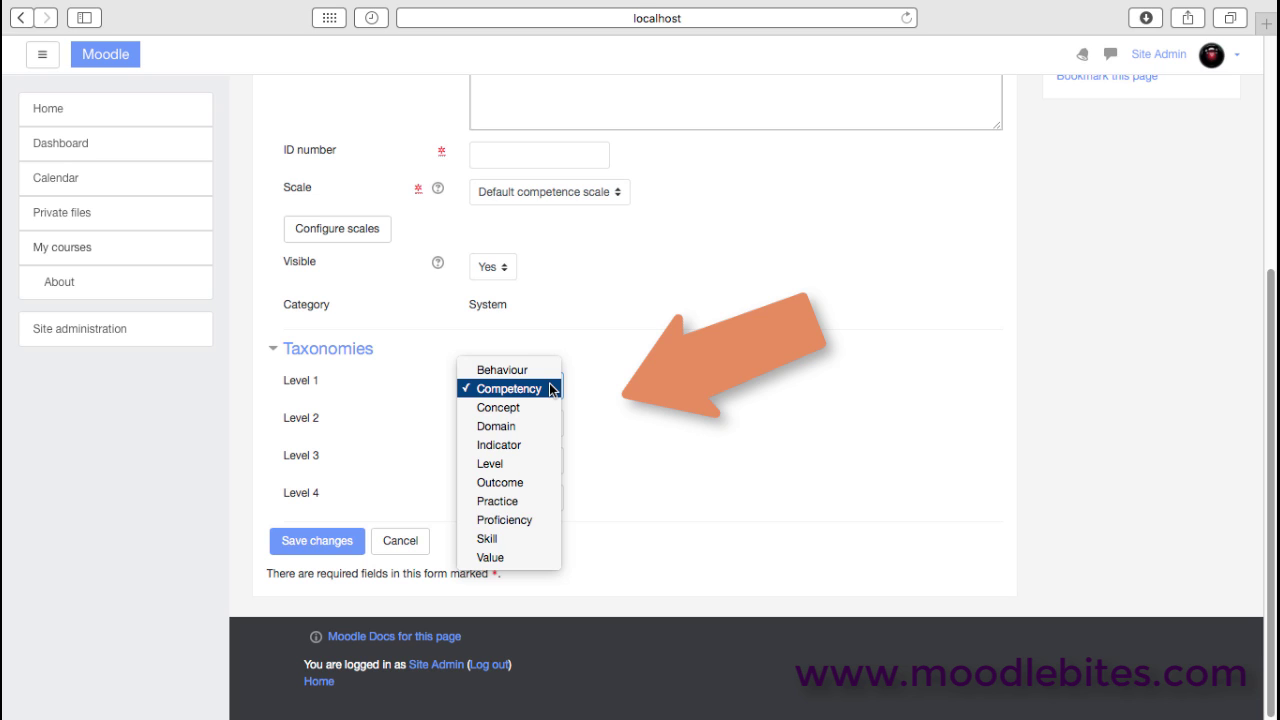
left_click(540, 428)
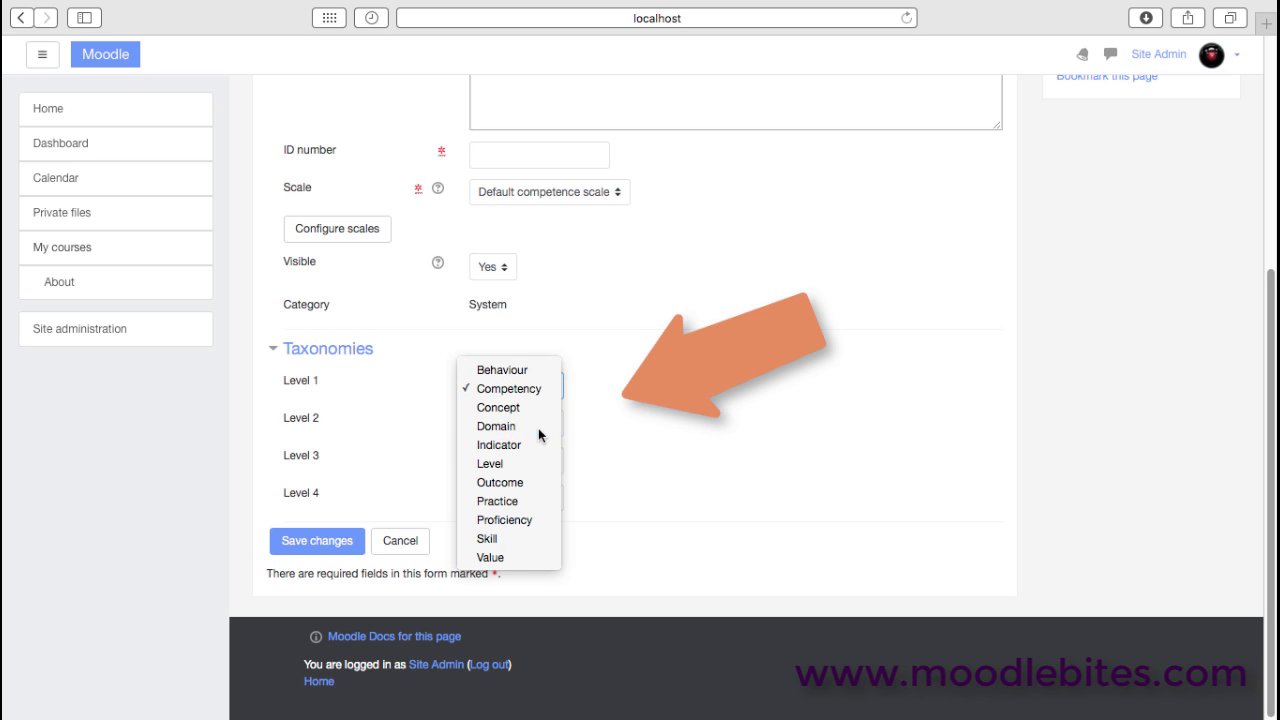
left_click(553, 430)
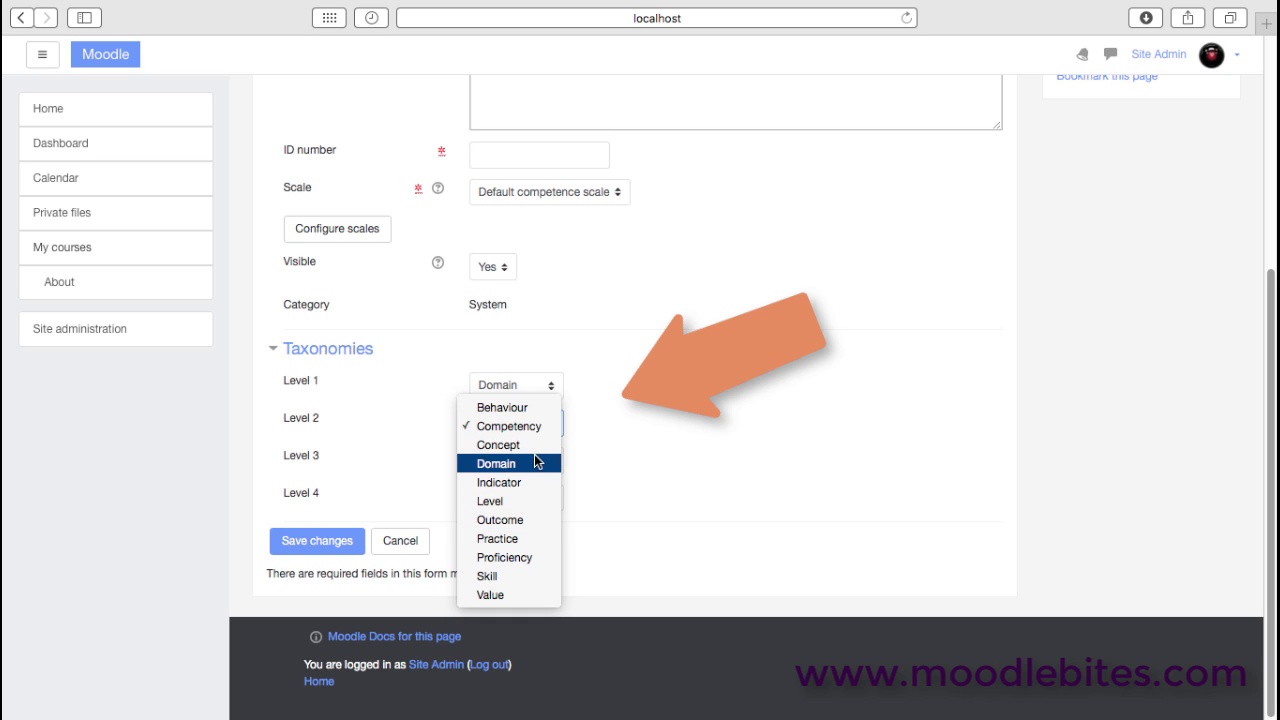
left_click(538, 483)
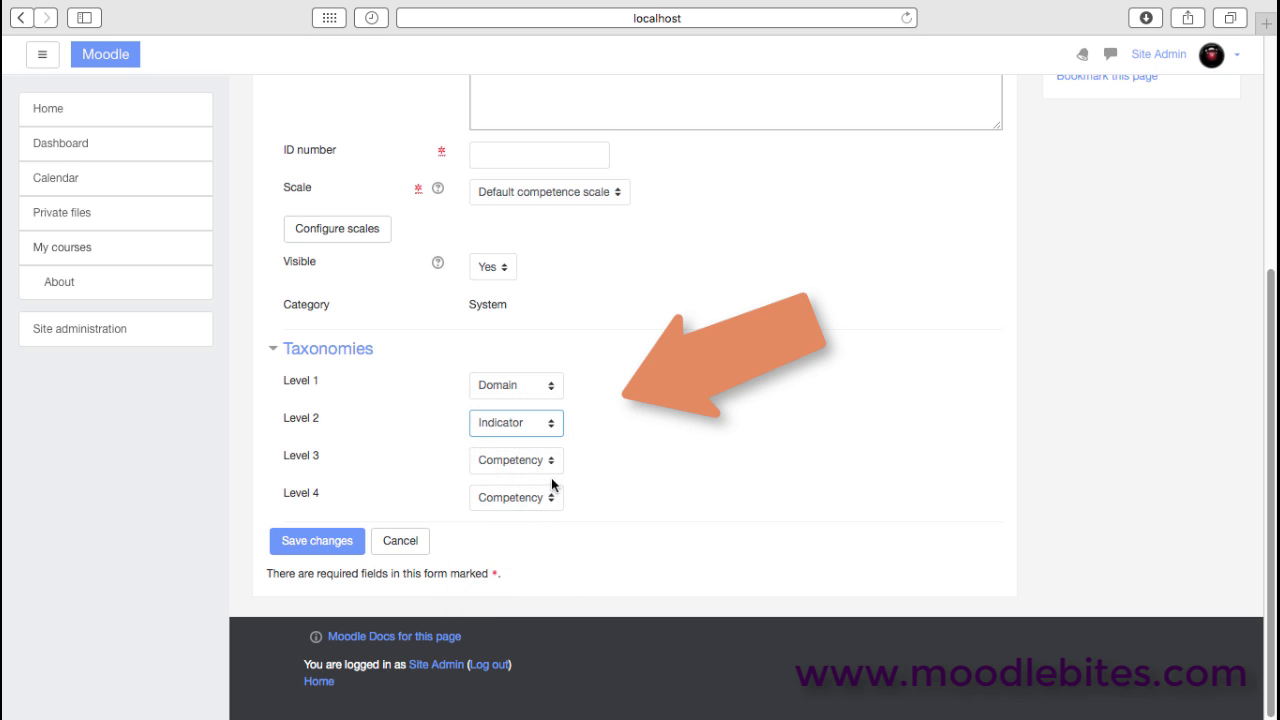
left_click(551, 461)
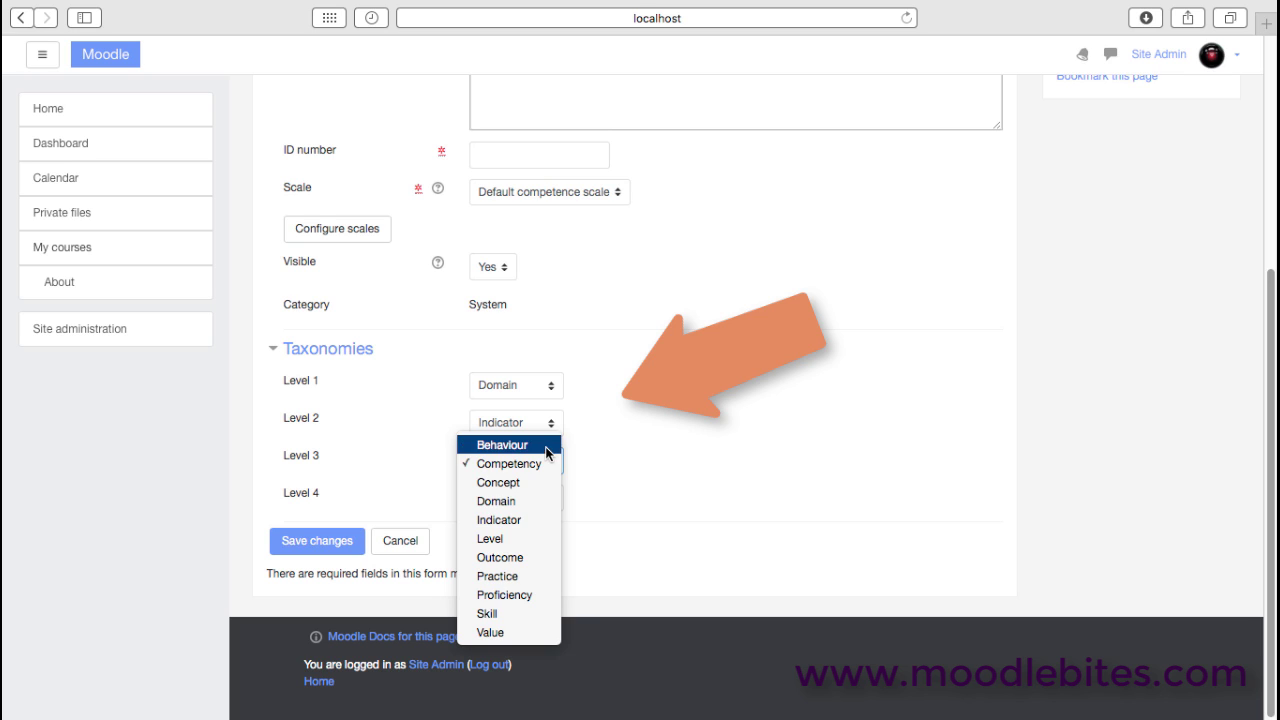
left_click(551, 444)
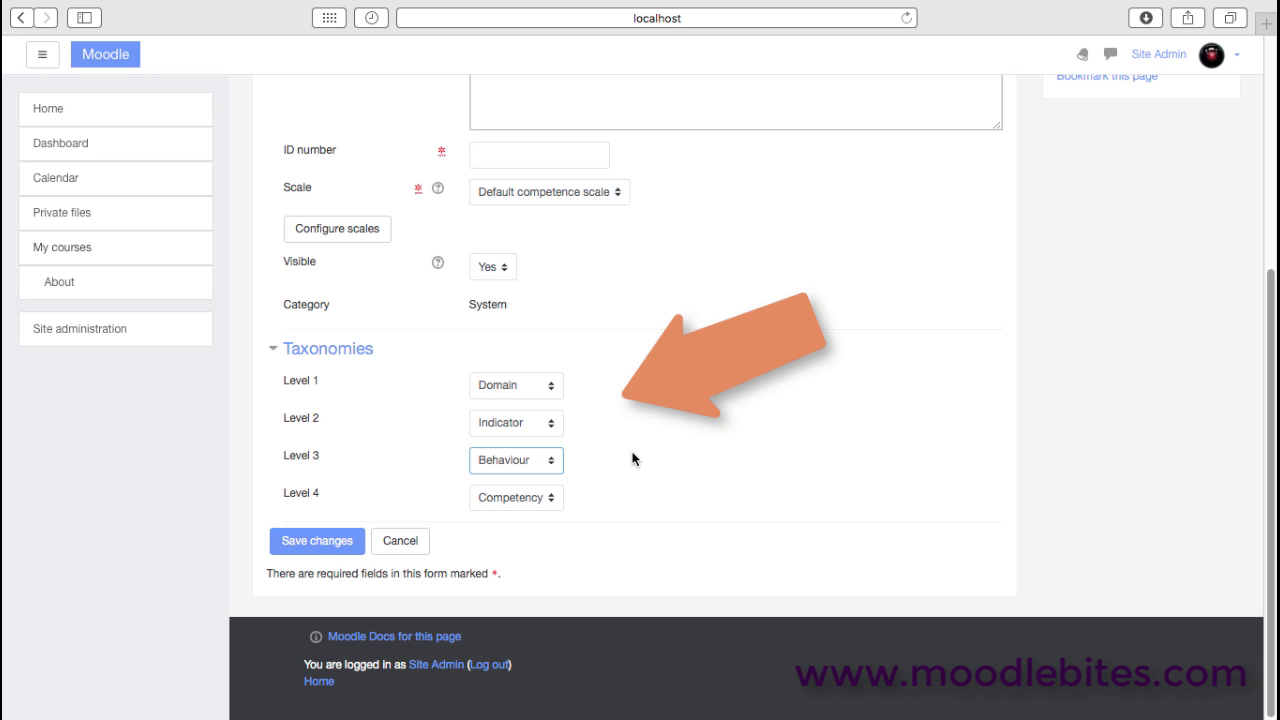
left_click(21, 18)
Open Learning plan templates, start a new template, then back out to Site administration.
left_click(21, 18)
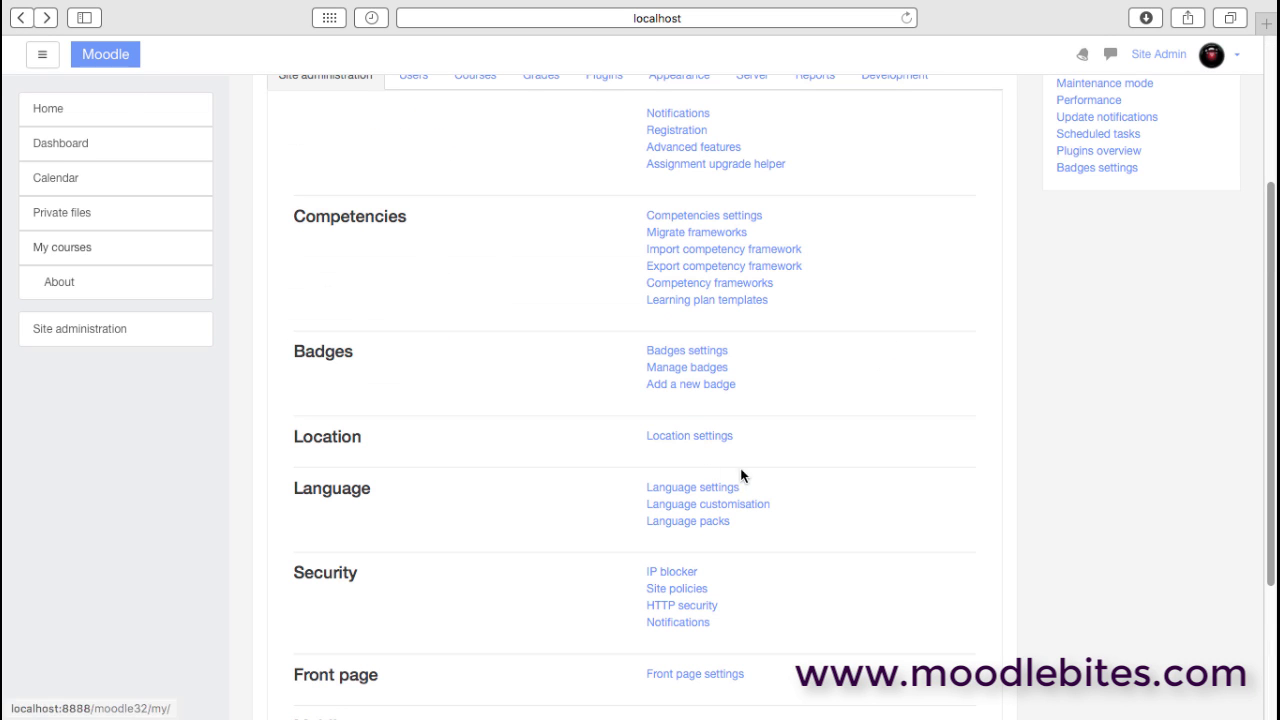
left_click(700, 298)
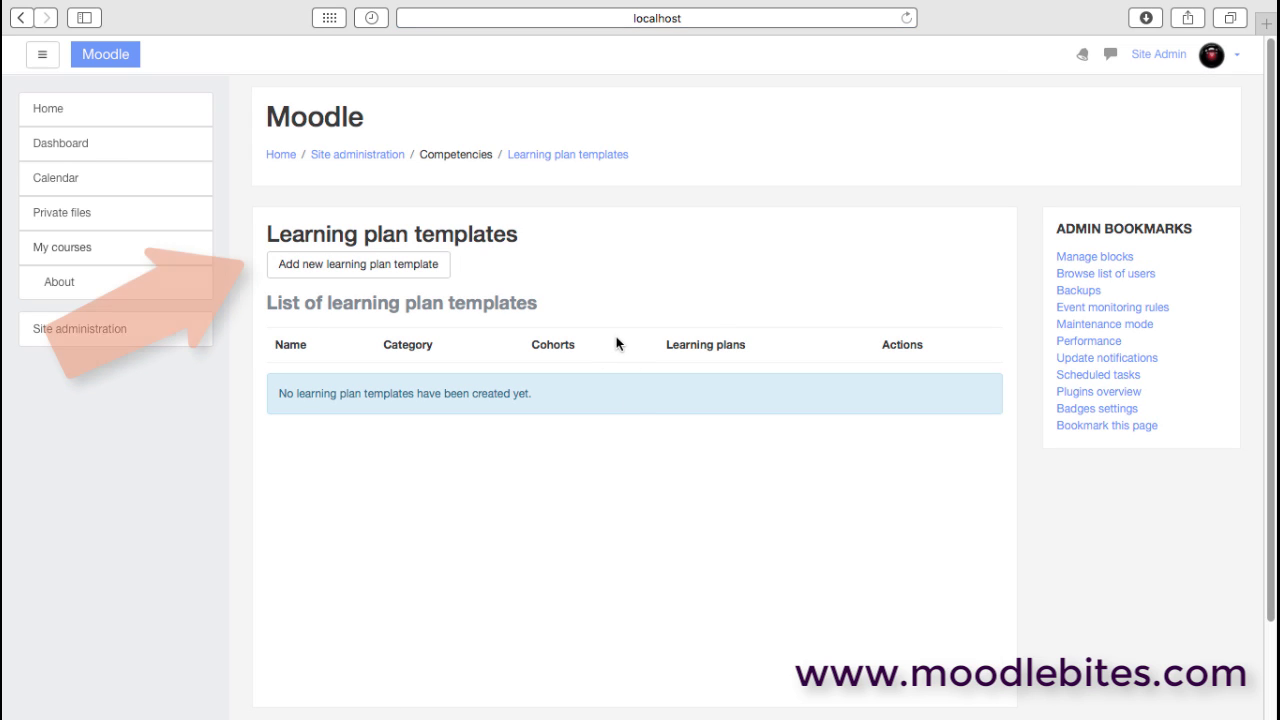
left_click(352, 265)
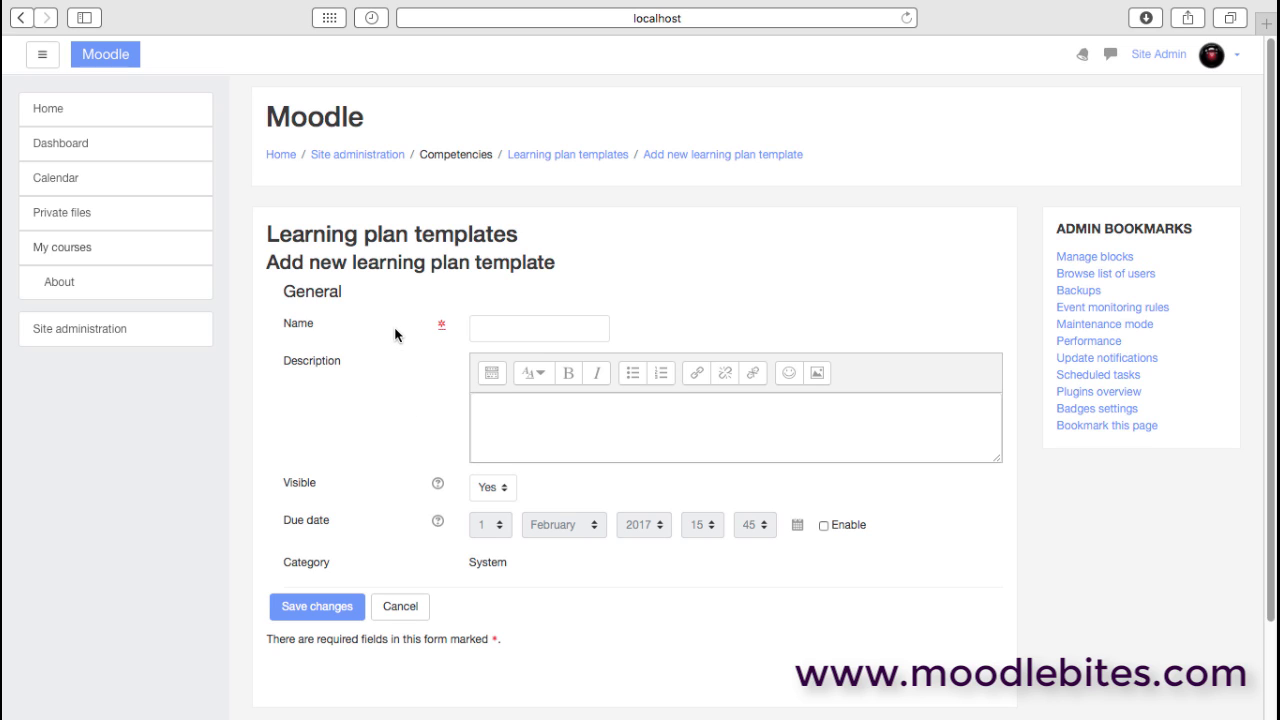
left_click(22, 18)
left_click(22, 18)
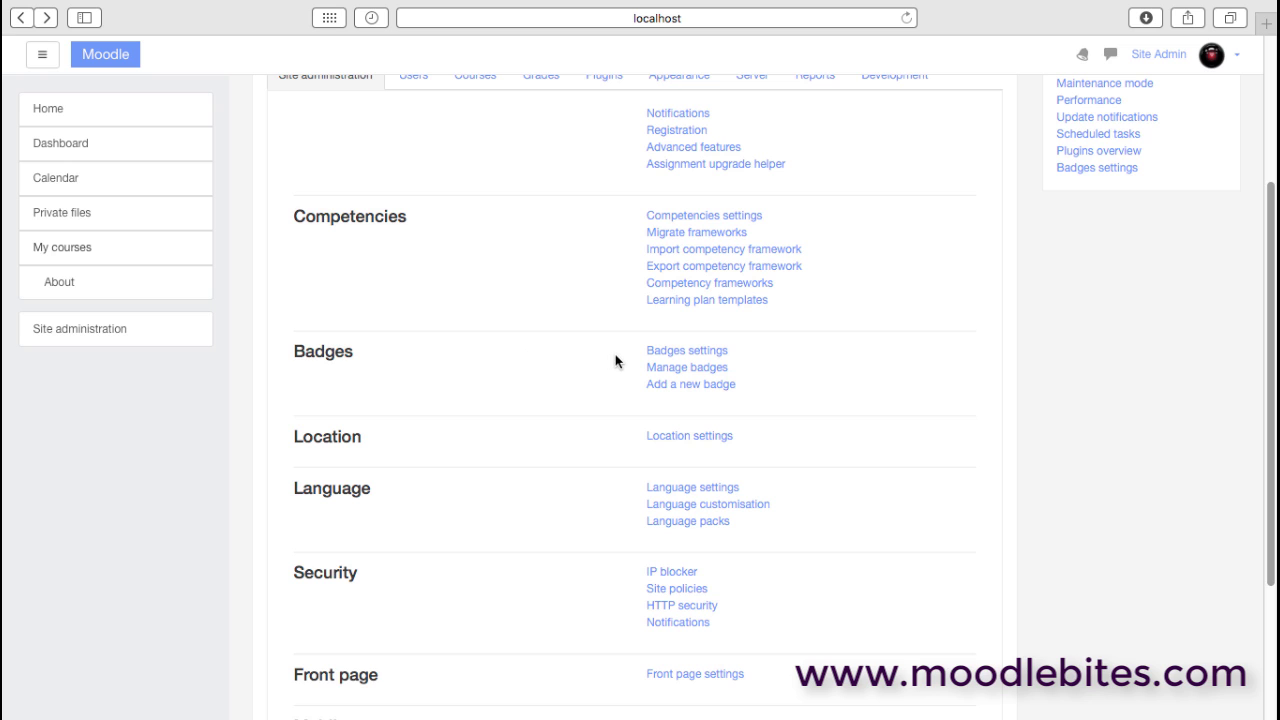
Set the default badge issuer name to My Company Ltd in Badges settings.
left_click(688, 352)
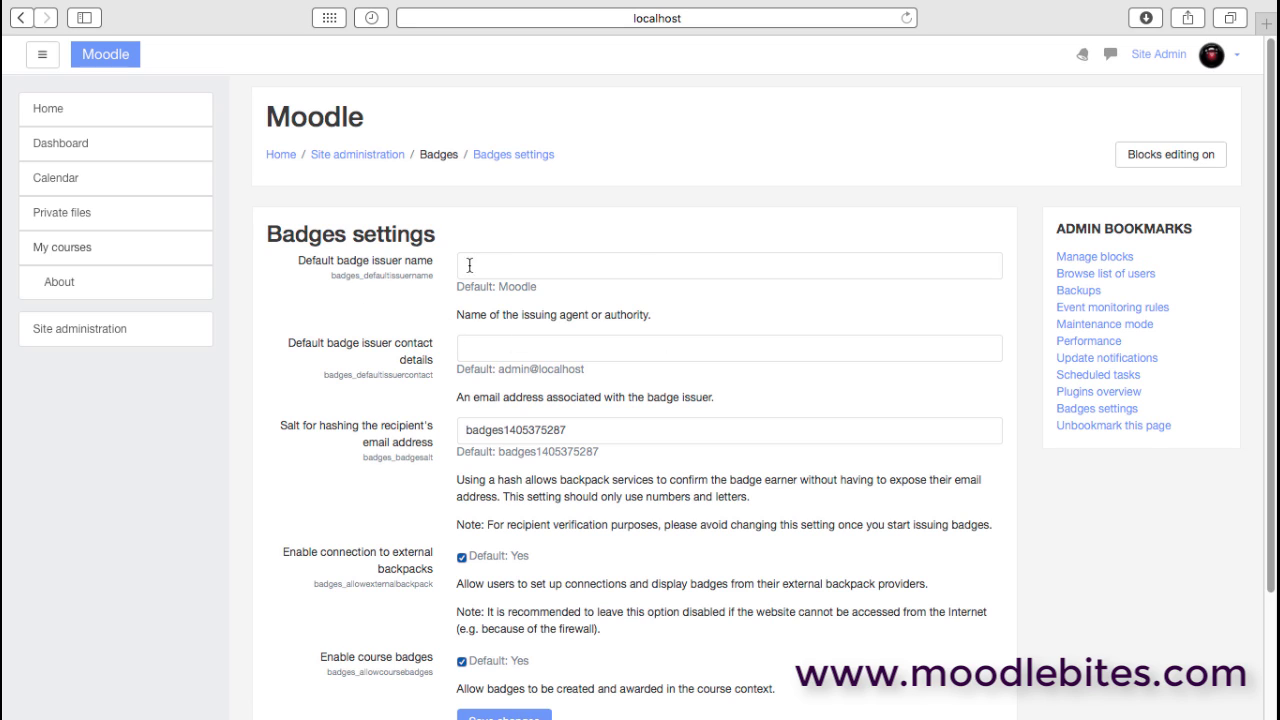
left_click(635, 266)
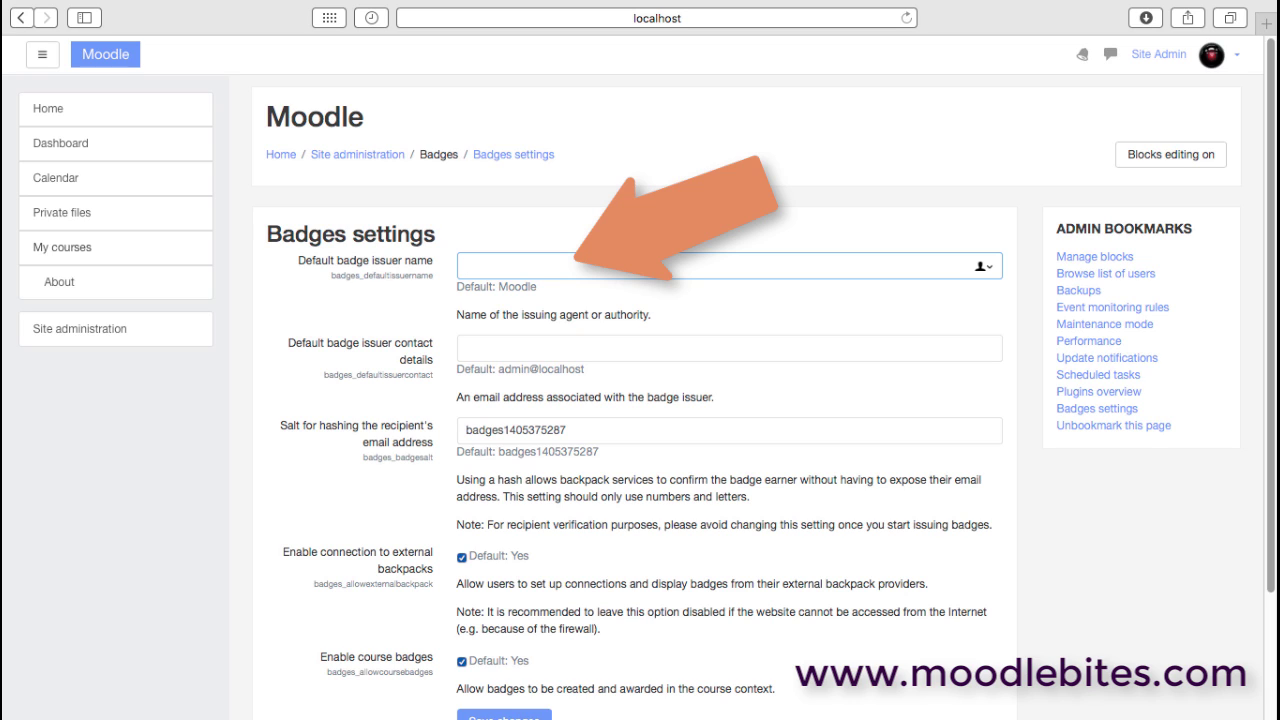
type("My Company Ltd")
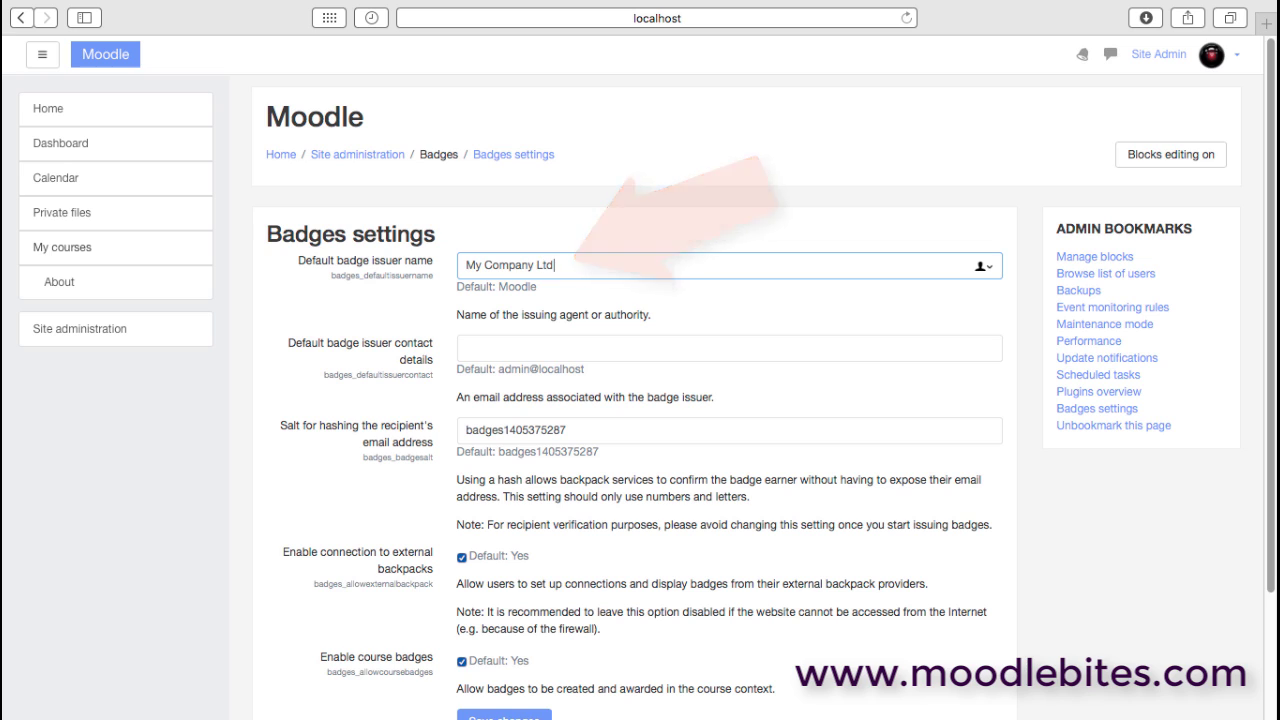
left_click(520, 347)
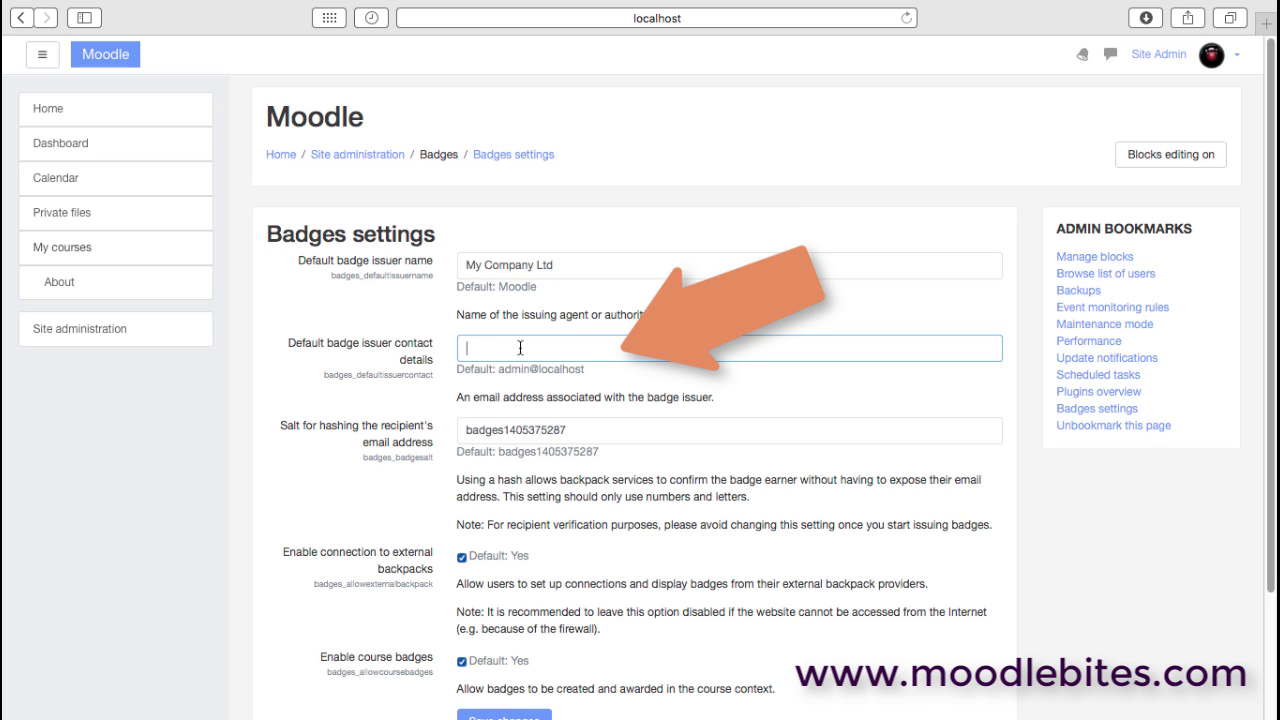
mouse_move(503, 368)
left_mouse_down()
mouse_move(595, 369)
mouse_move(500, 369)
left_mouse_up()
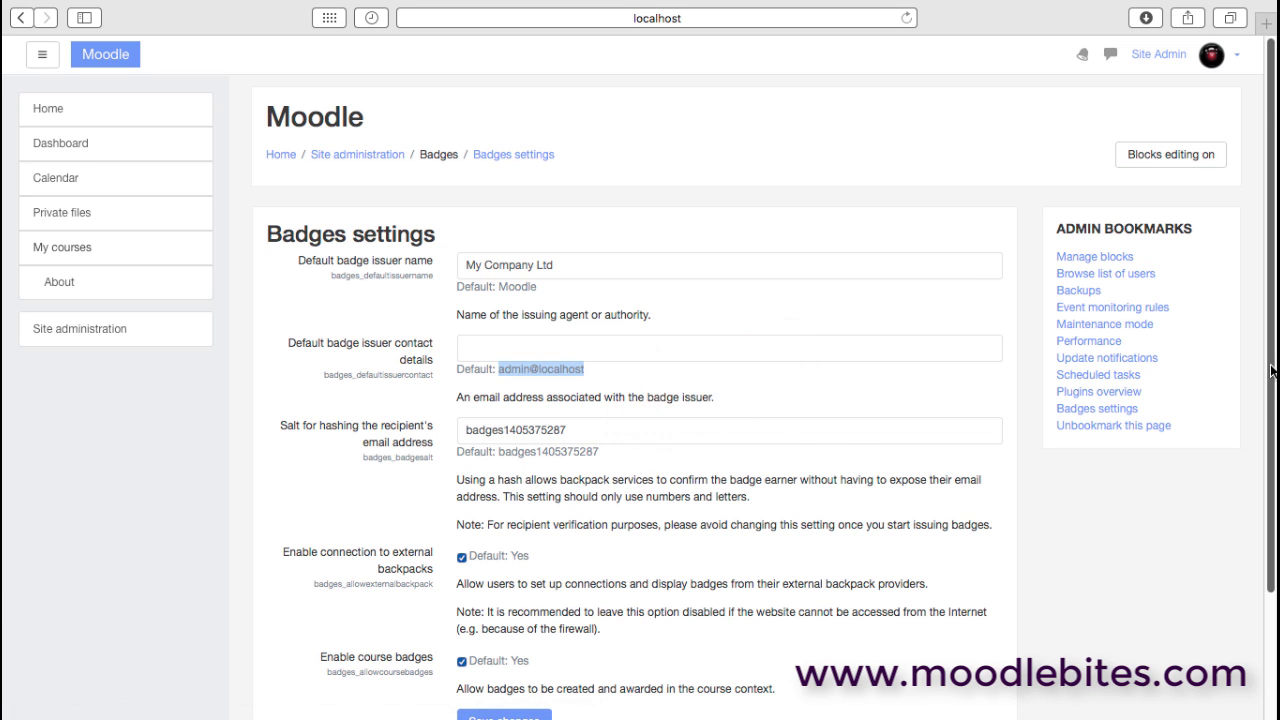
scroll(1254, 510, "down", 3)
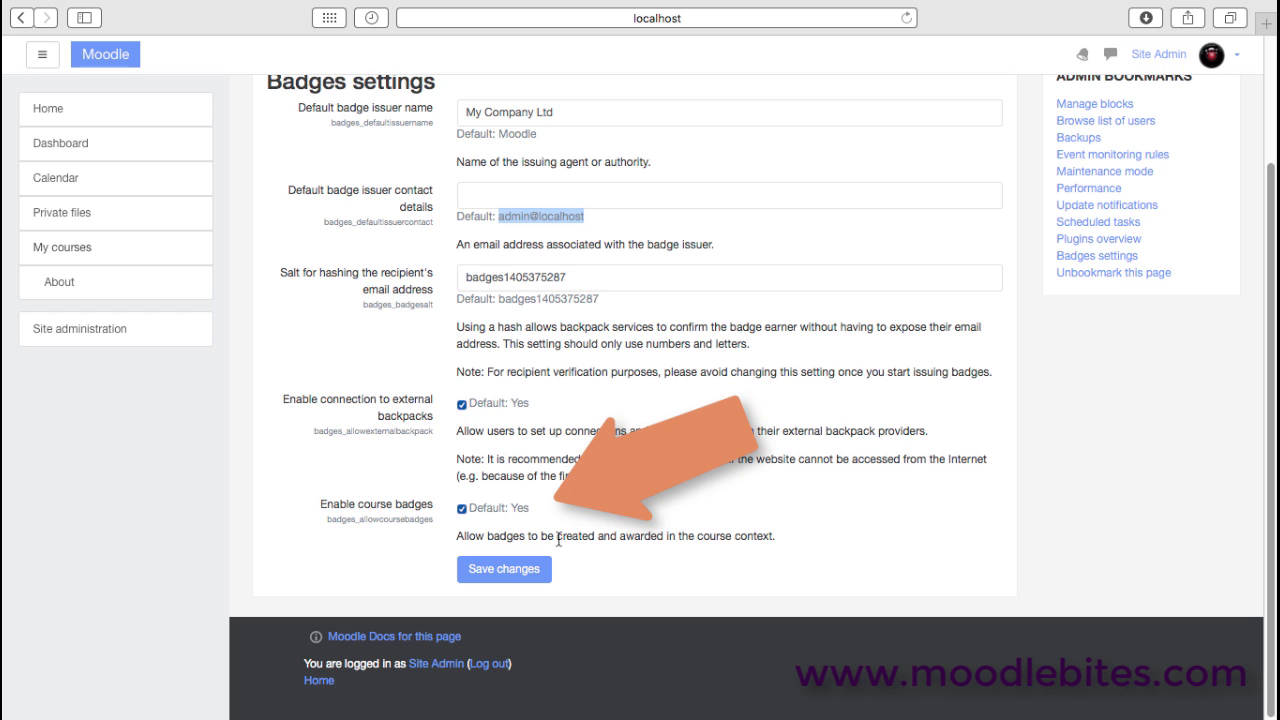
left_click_drag(556, 537, 598, 538)
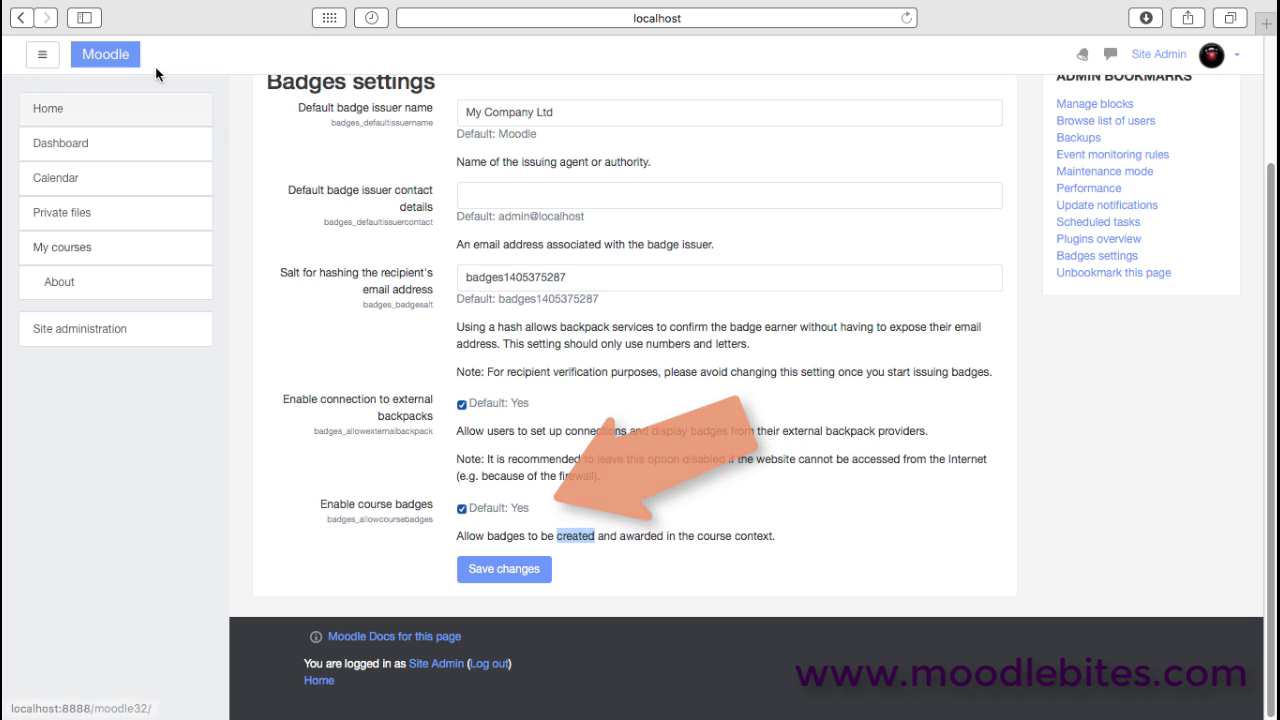
Check Manage badges to confirm no site badges exist yet.
left_click(24, 18)
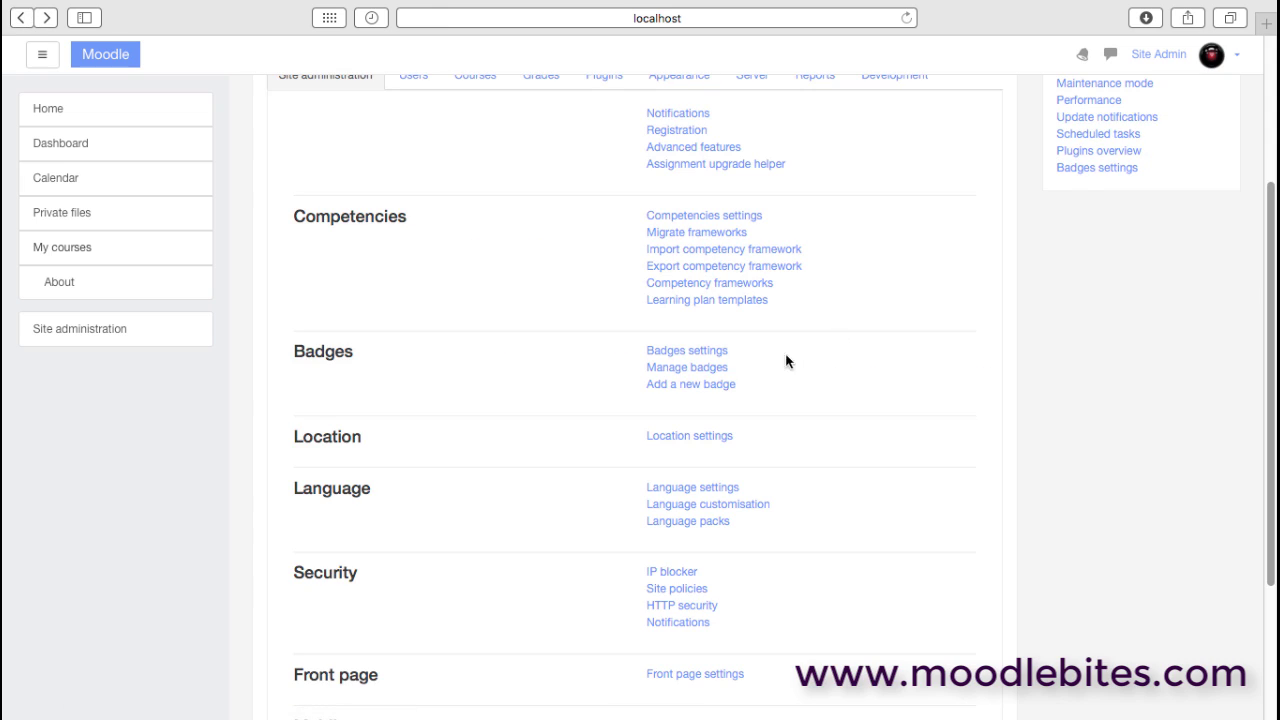
left_click(700, 367)
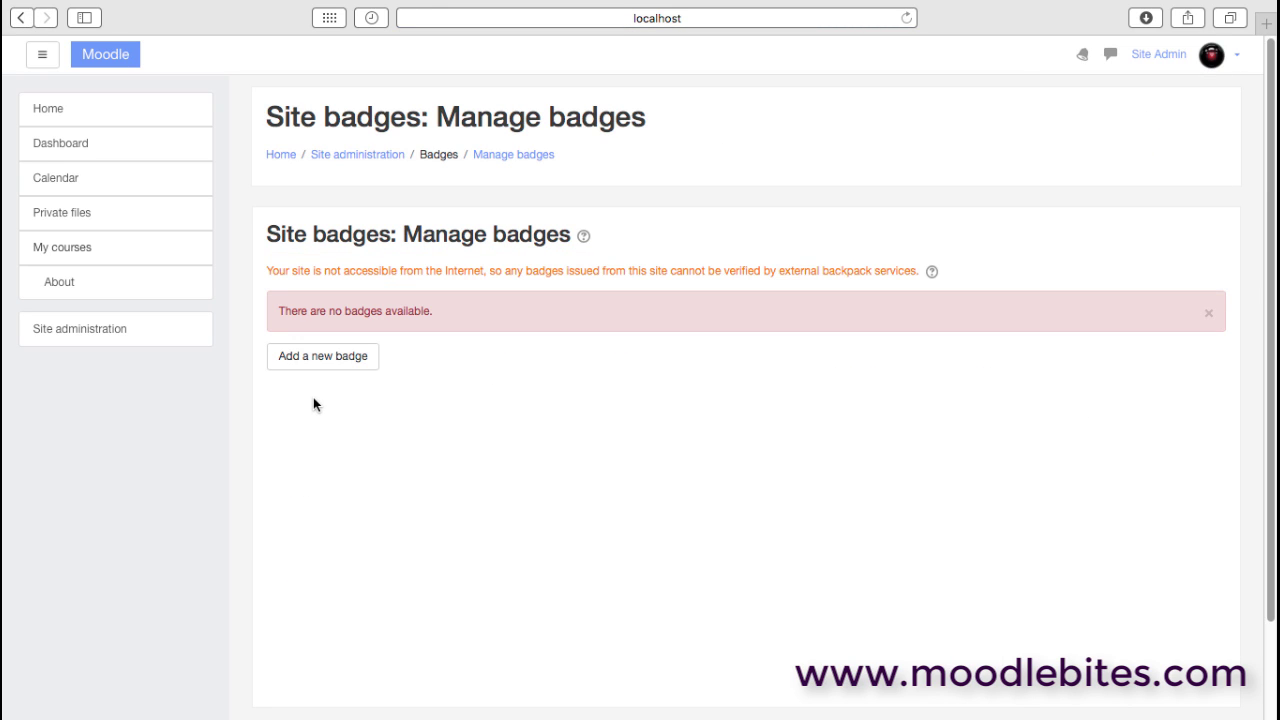
left_click(23, 19)
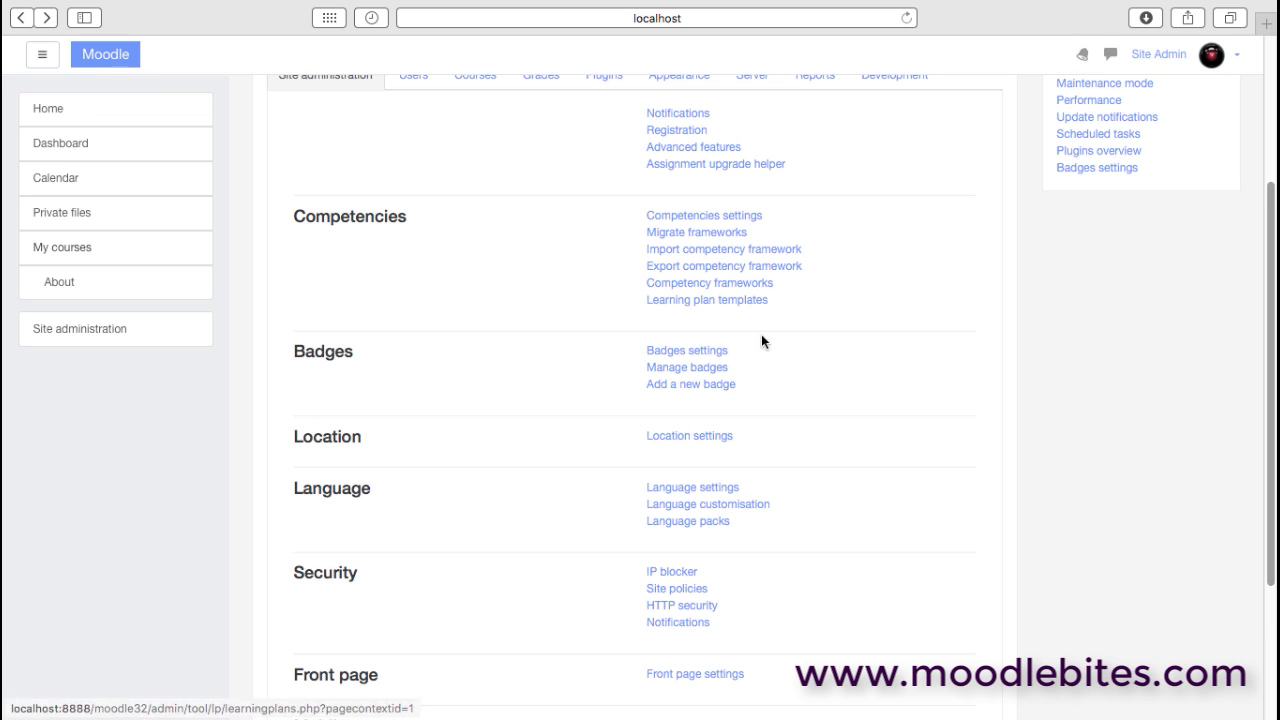
Start a new badge and expand its Badge expiry section.
left_click(683, 389)
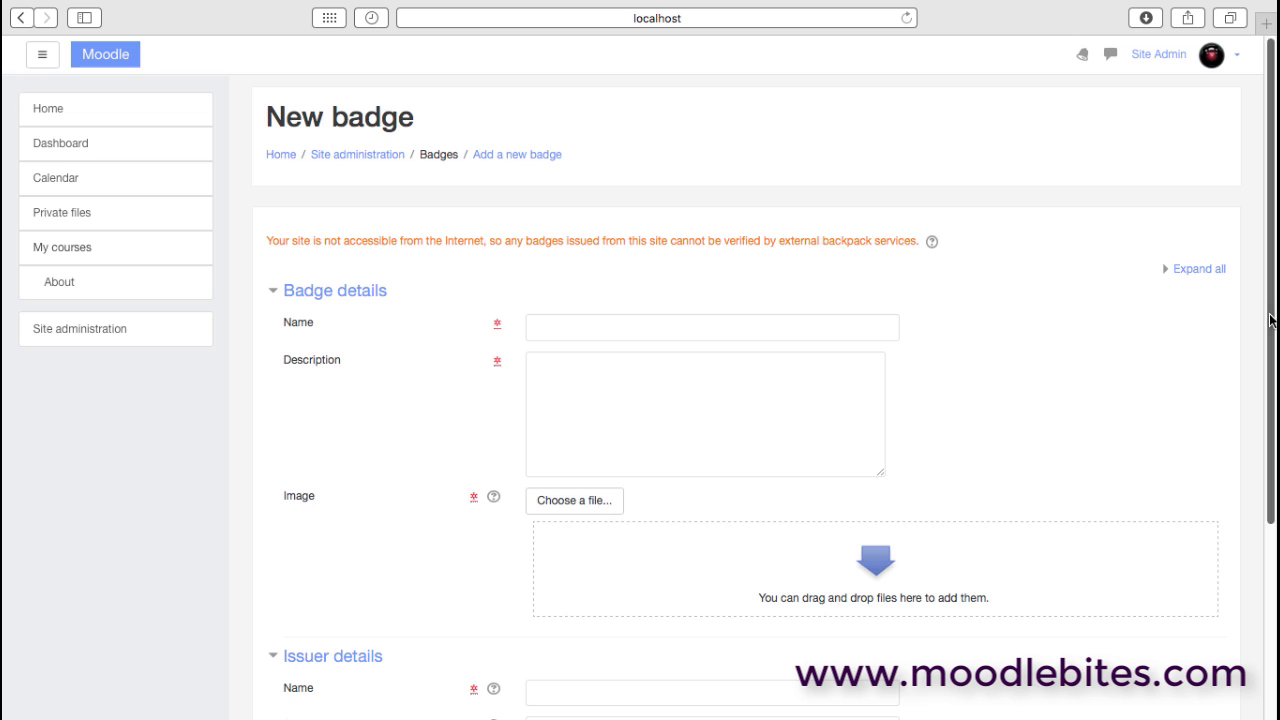
scroll(1248, 336, "down", 5)
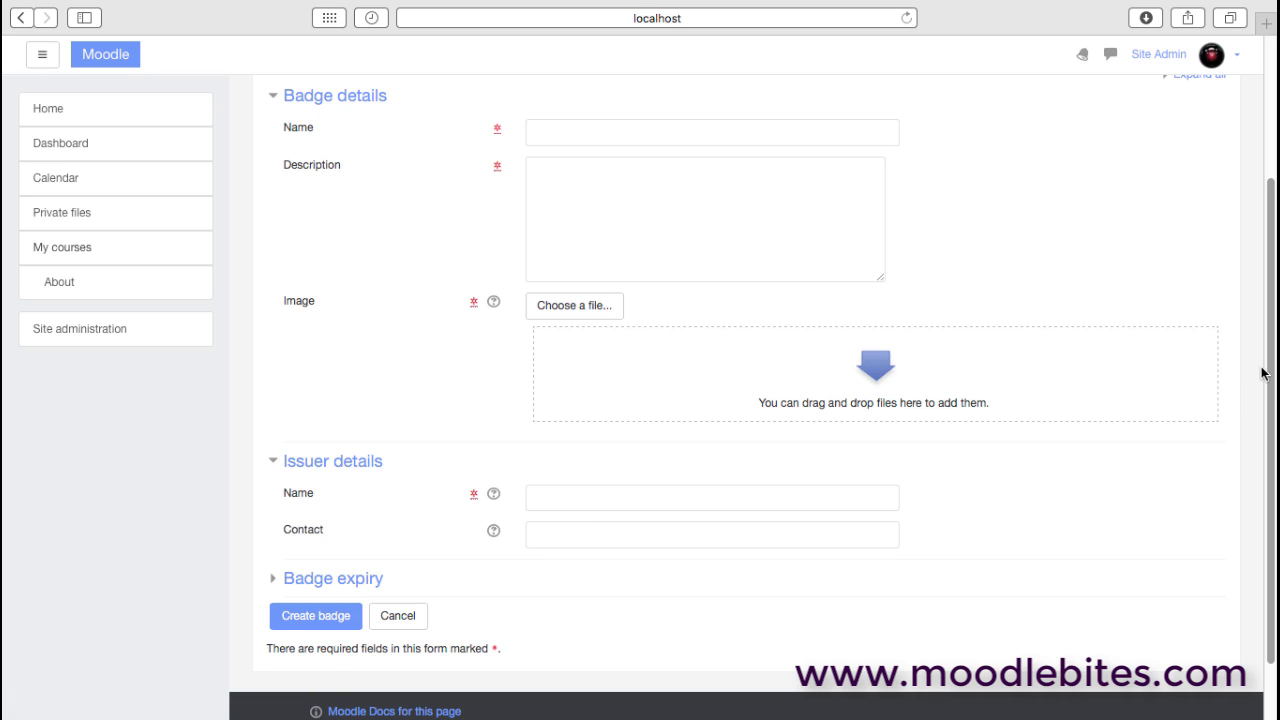
scroll(1262, 373, "down", 2)
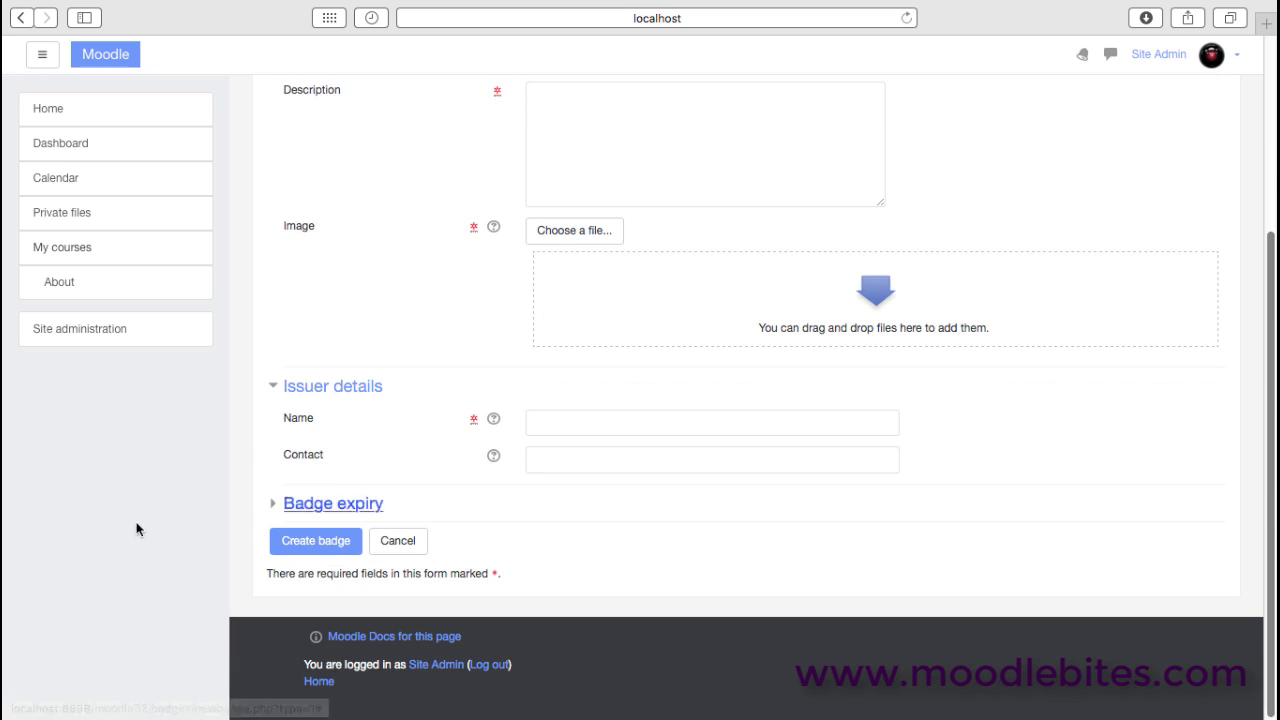
left_click(274, 510)
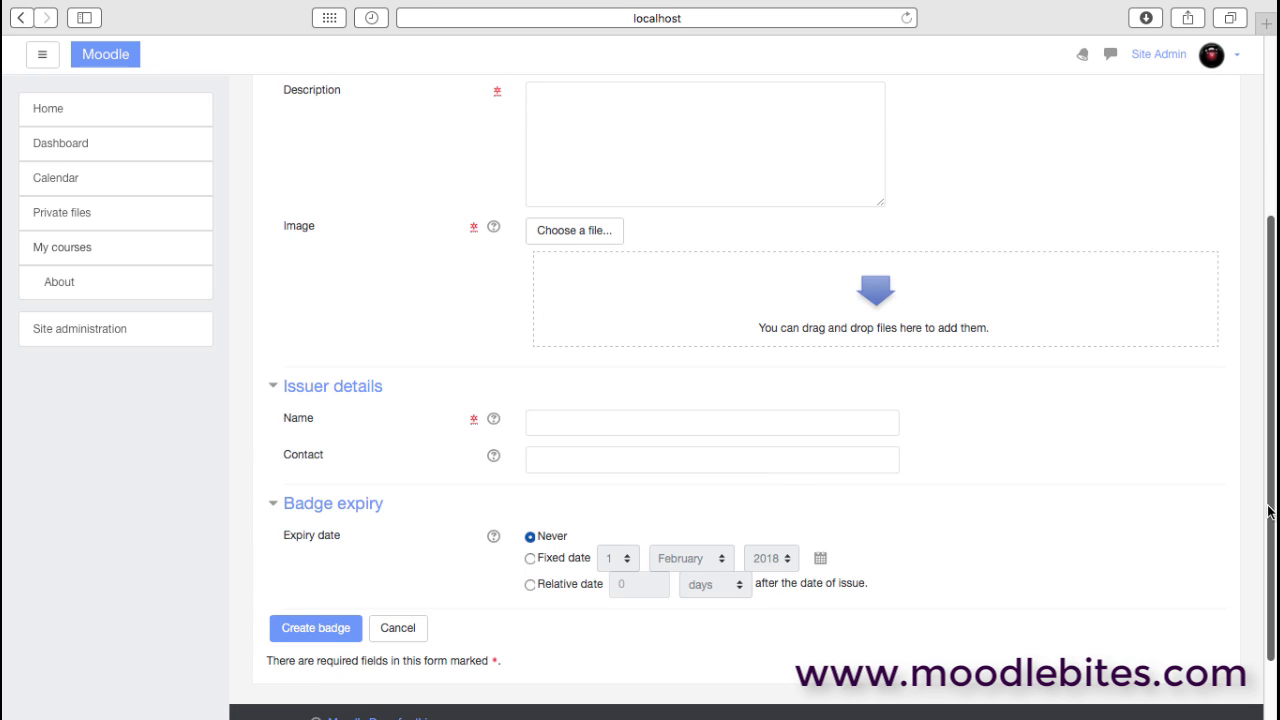
scroll(600, 575, "down", 2)
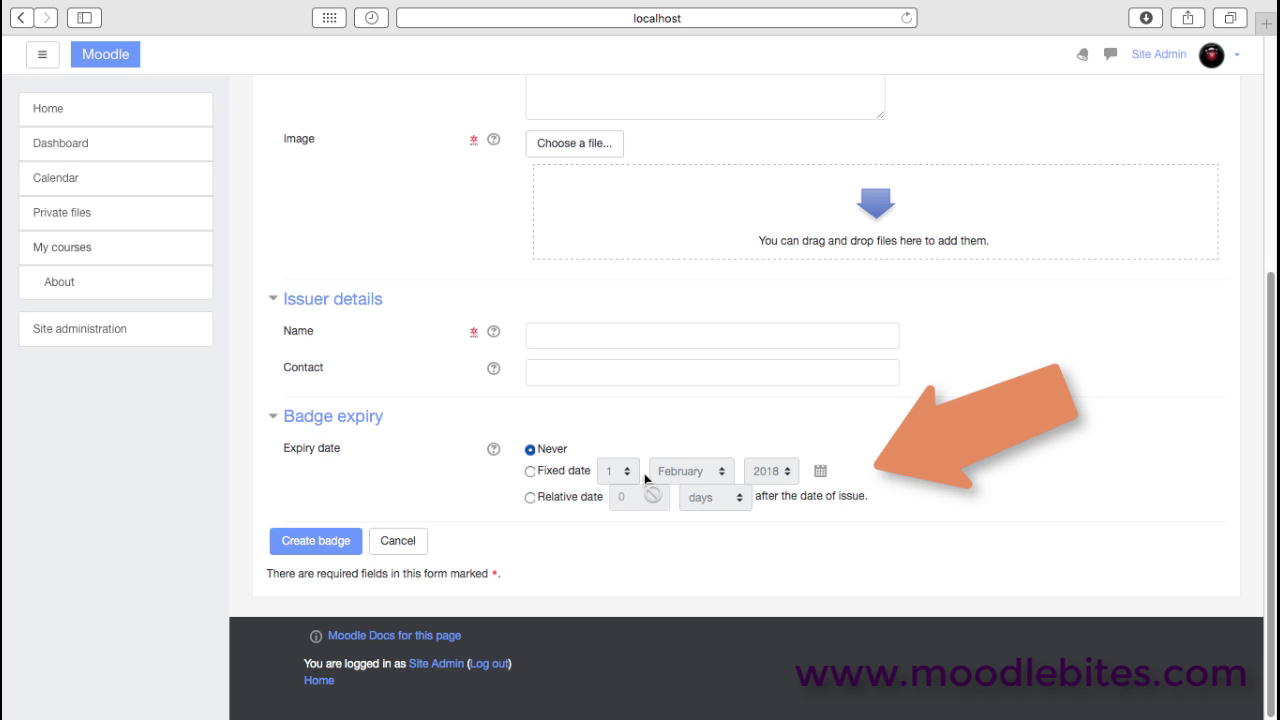
Set the badge expiry to a relative date of 52 weeks after issue.
left_click(530, 497)
double_click(616, 497)
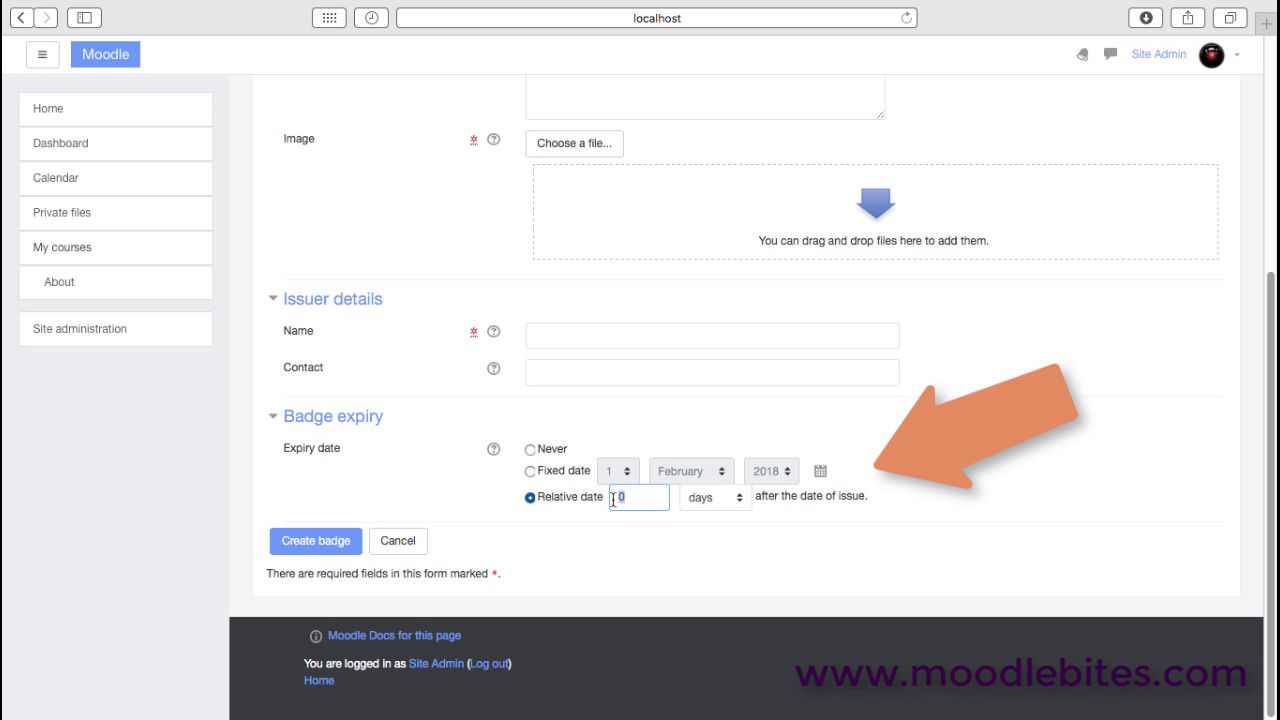
type("365")
key("BackSpace")
key("BackSpace")
key("BackSpace")
type("1")
left_click(733, 500)
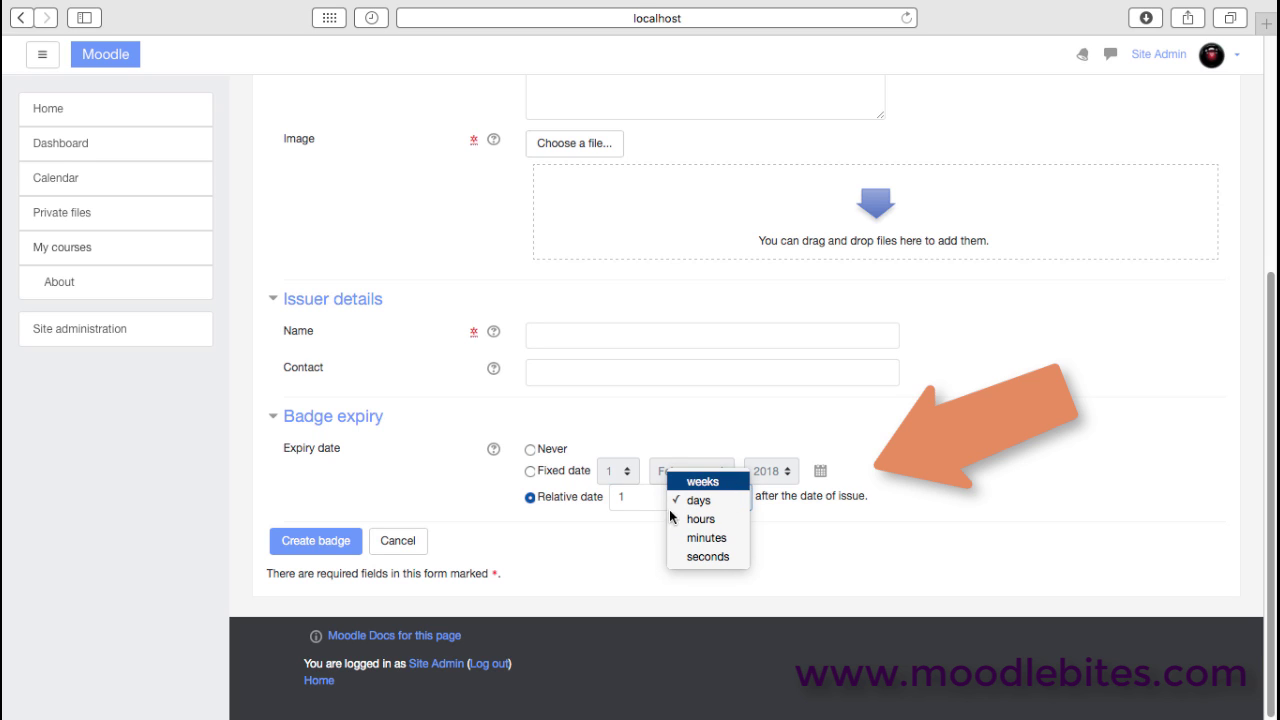
left_click(703, 481)
left_click(638, 497)
key("BackSpace")
type("52")
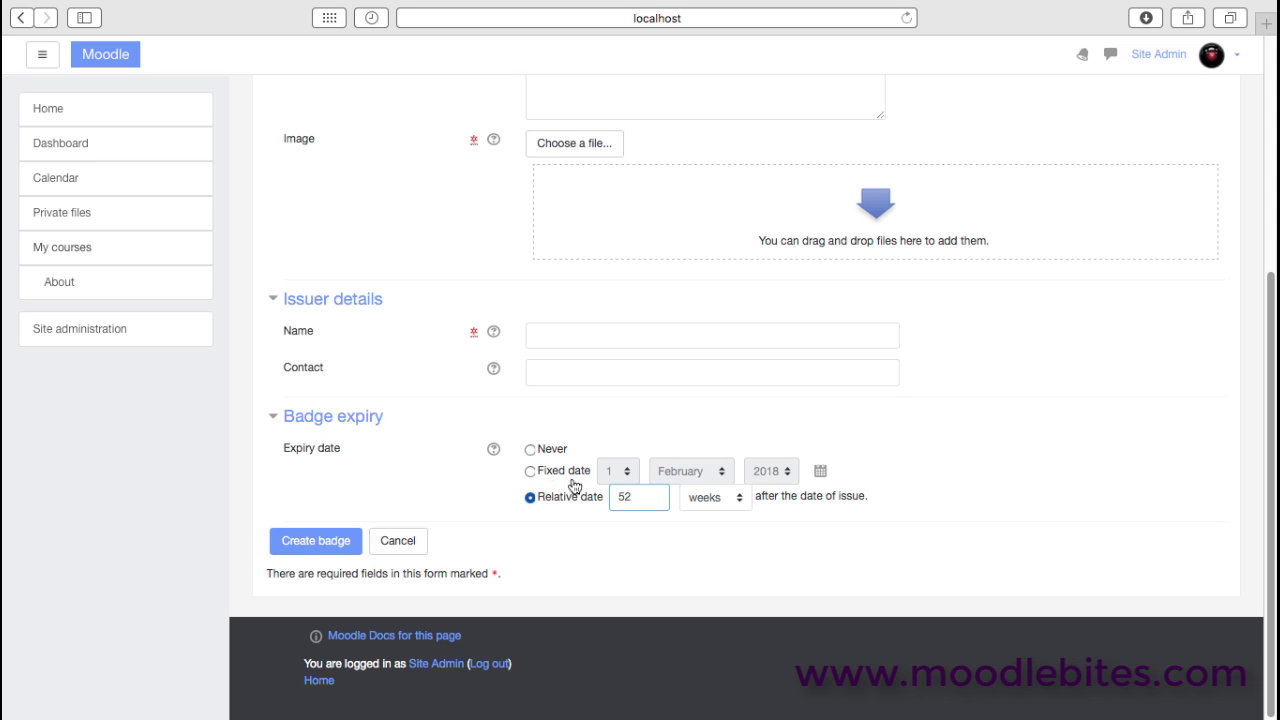
Open Location settings and leave Force timezone so users choose their own timezone.
left_click(23, 17)
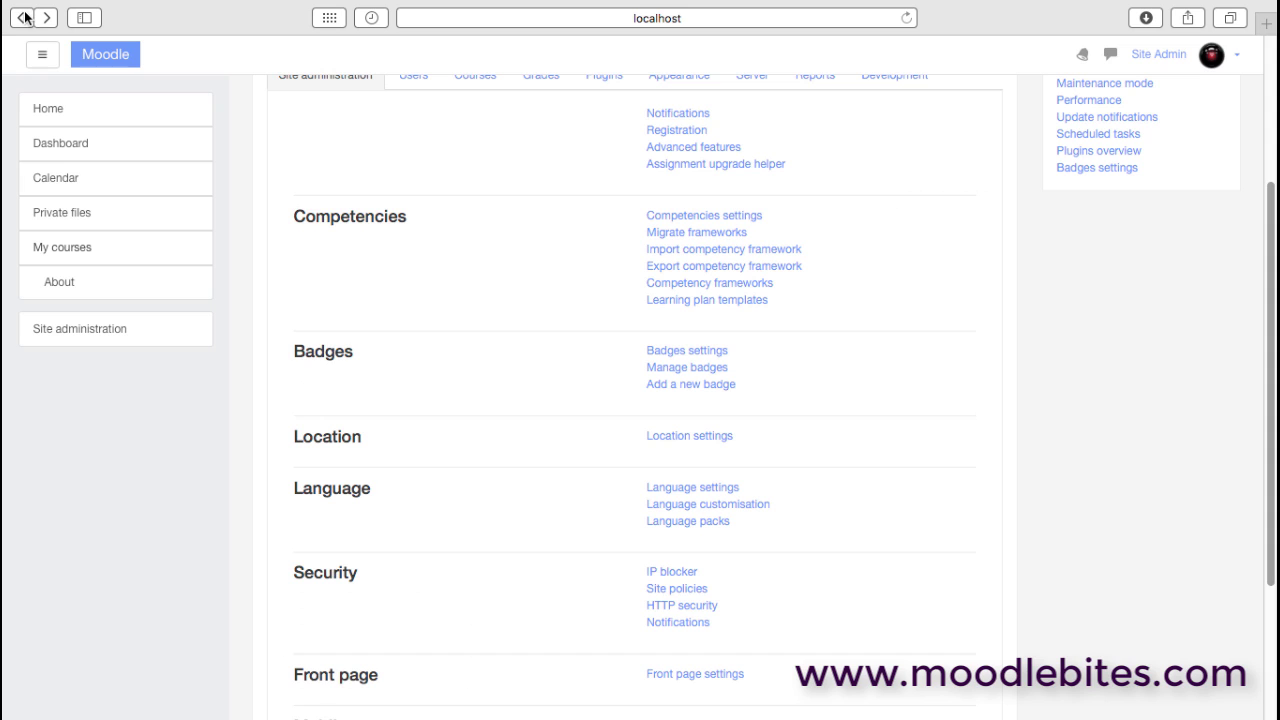
left_click(688, 441)
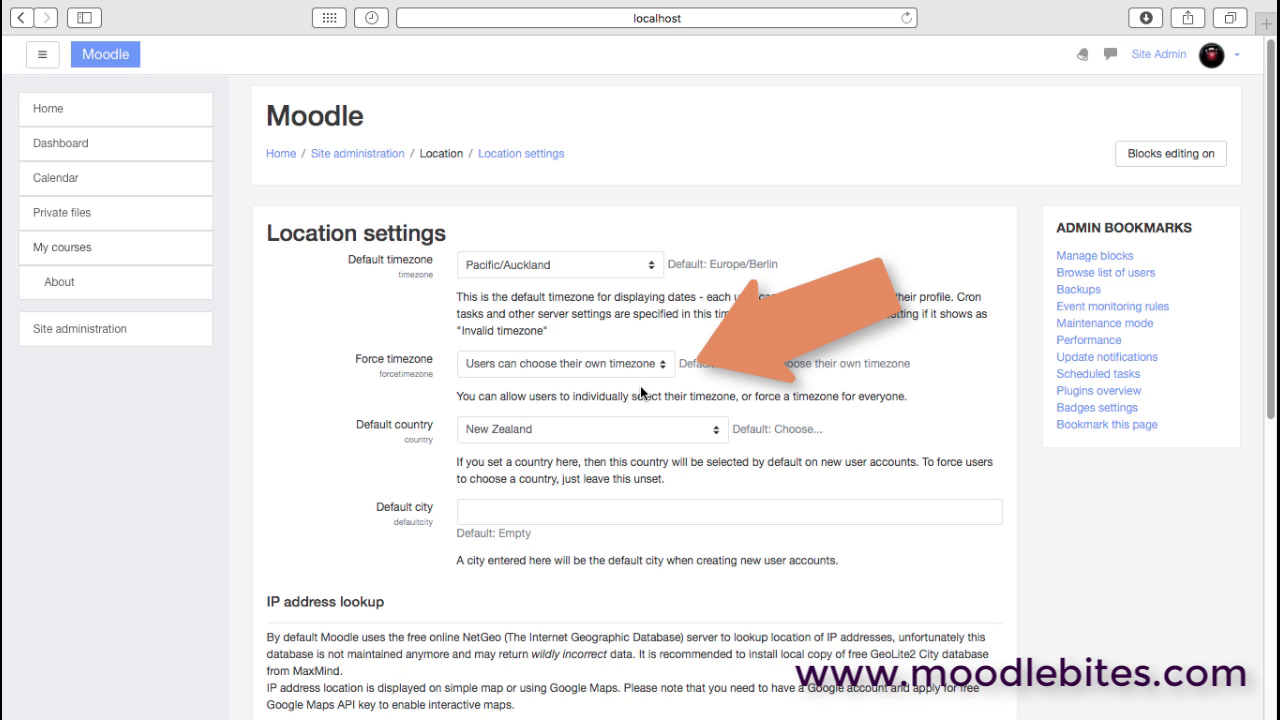
left_click(662, 363)
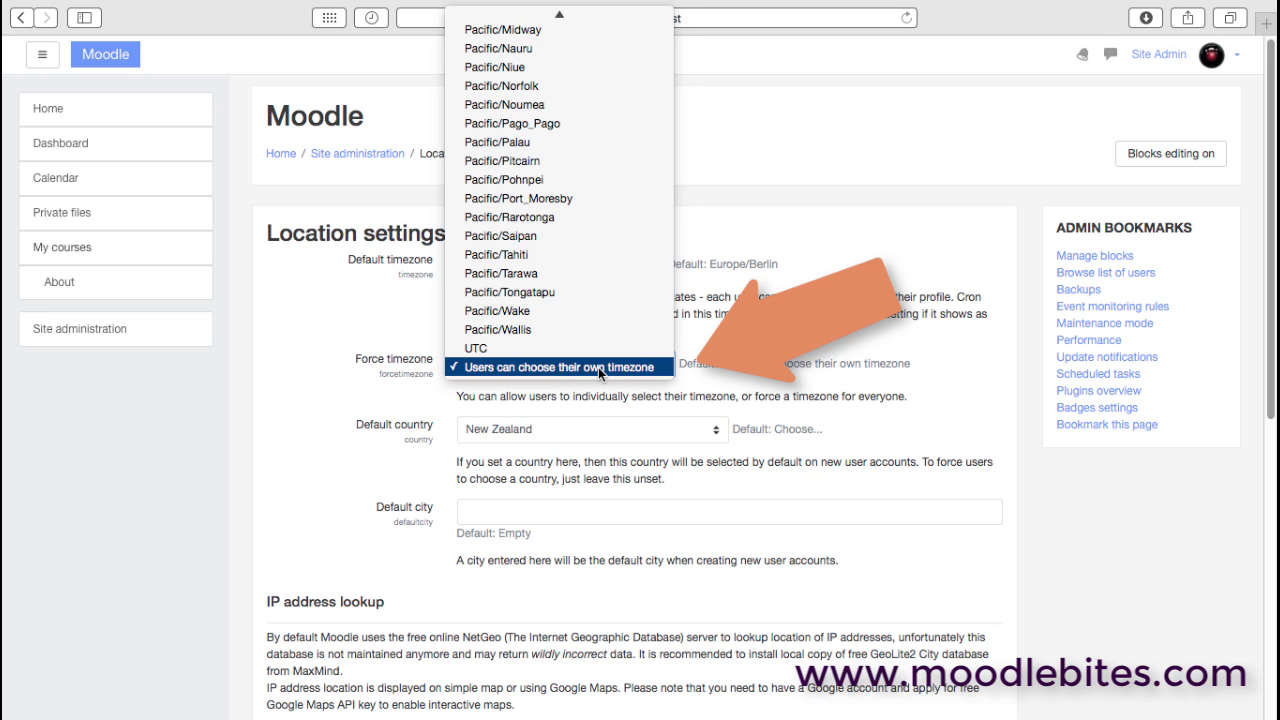
left_click(700, 370)
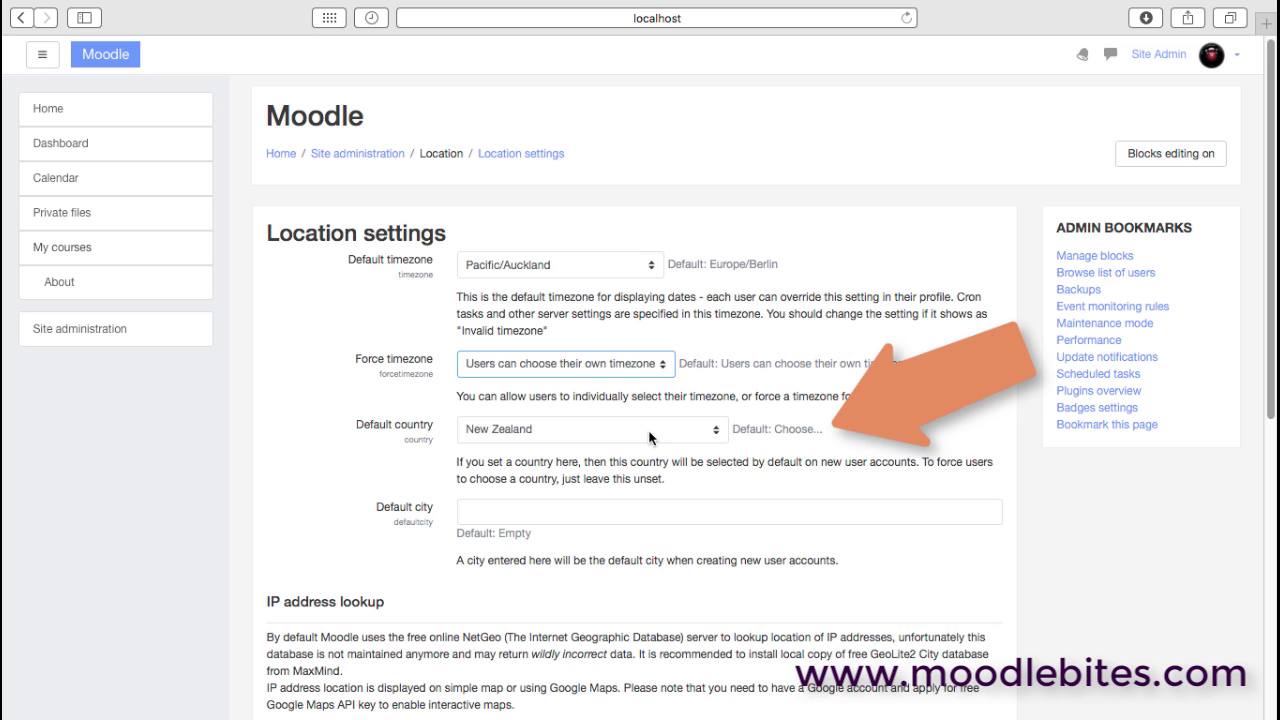
Keep New Zealand as the default country and select the Default city field, reviewing the page.
left_click(714, 428)
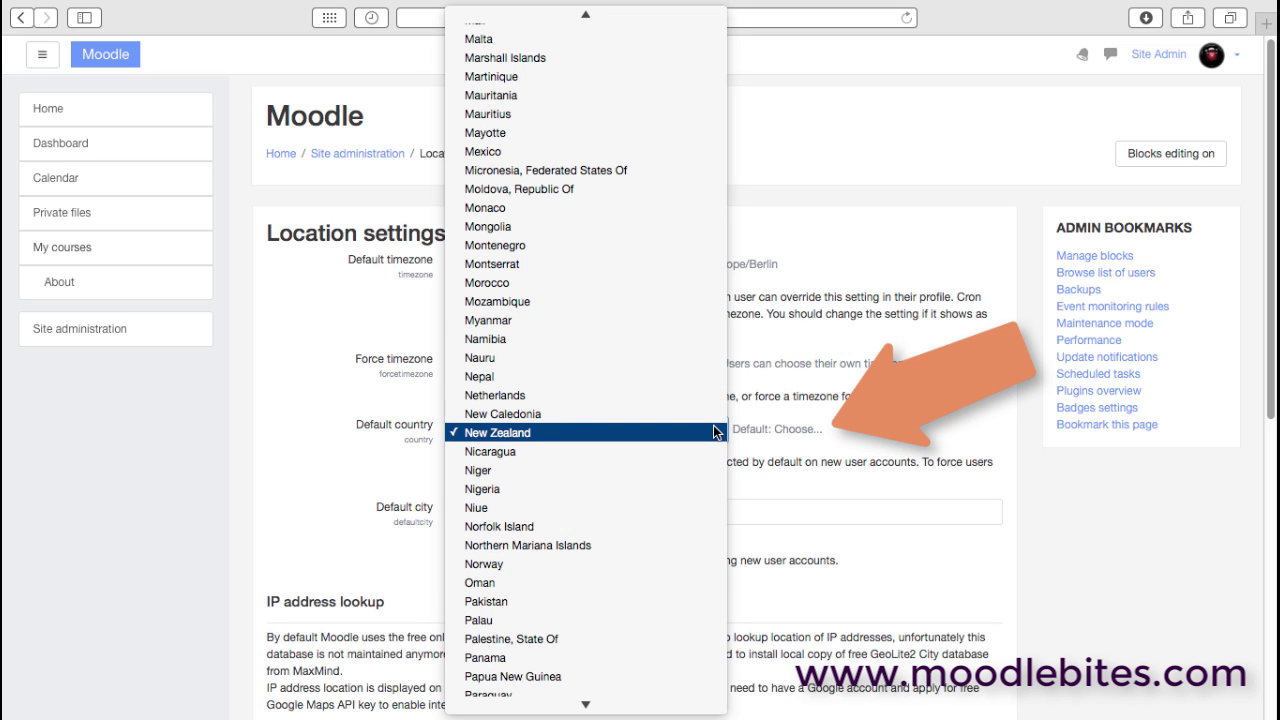
left_click(762, 408)
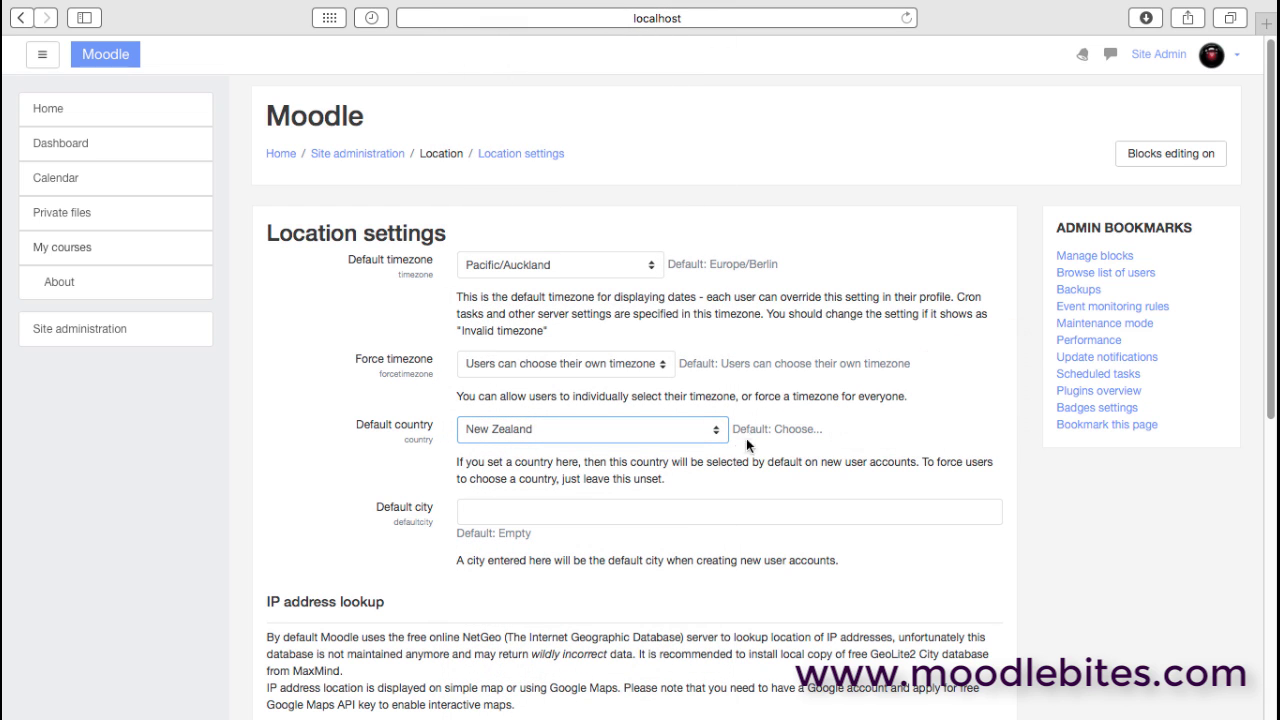
left_click(678, 514)
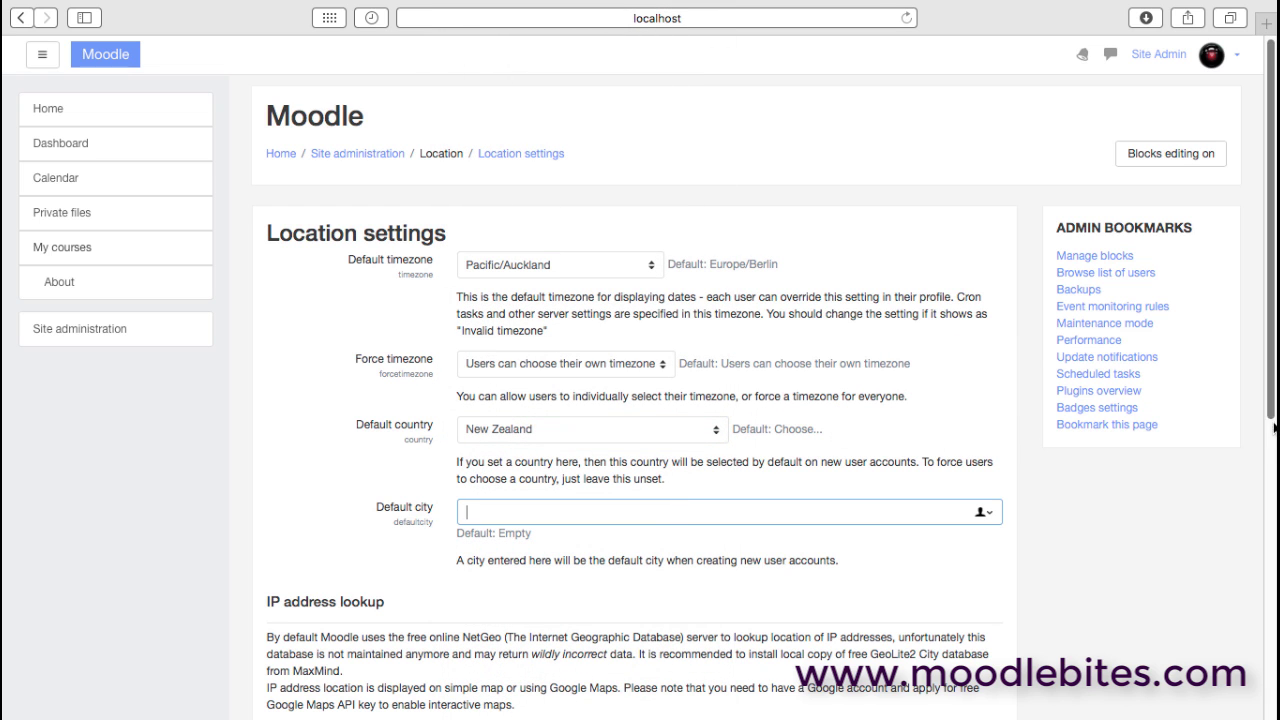
left_click_drag(1270, 410, 1268, 668)
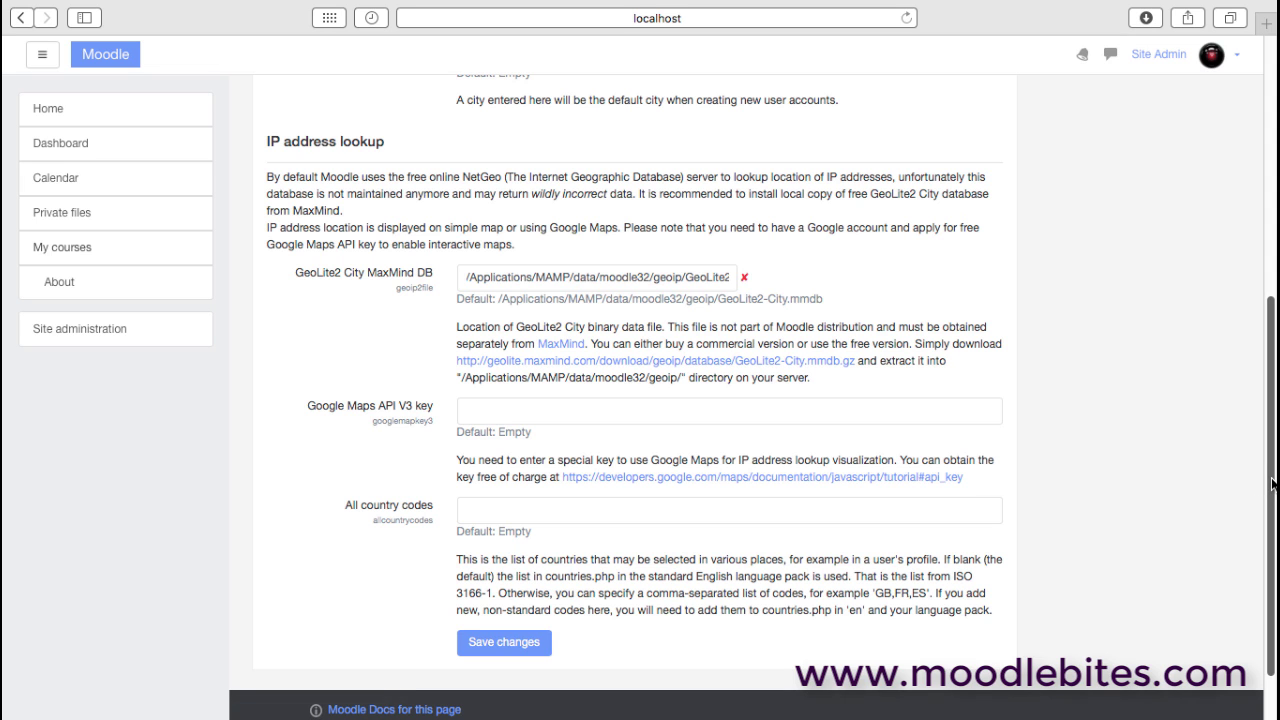
scroll(1272, 484, "up", 5)
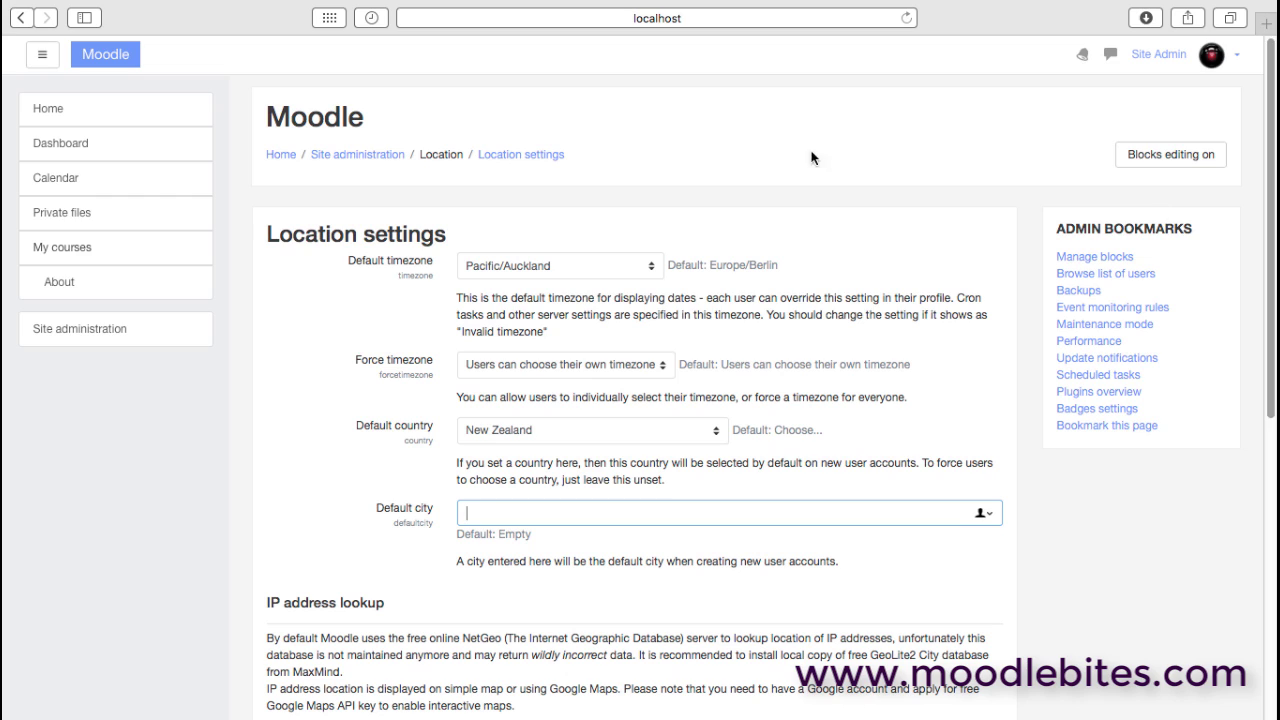